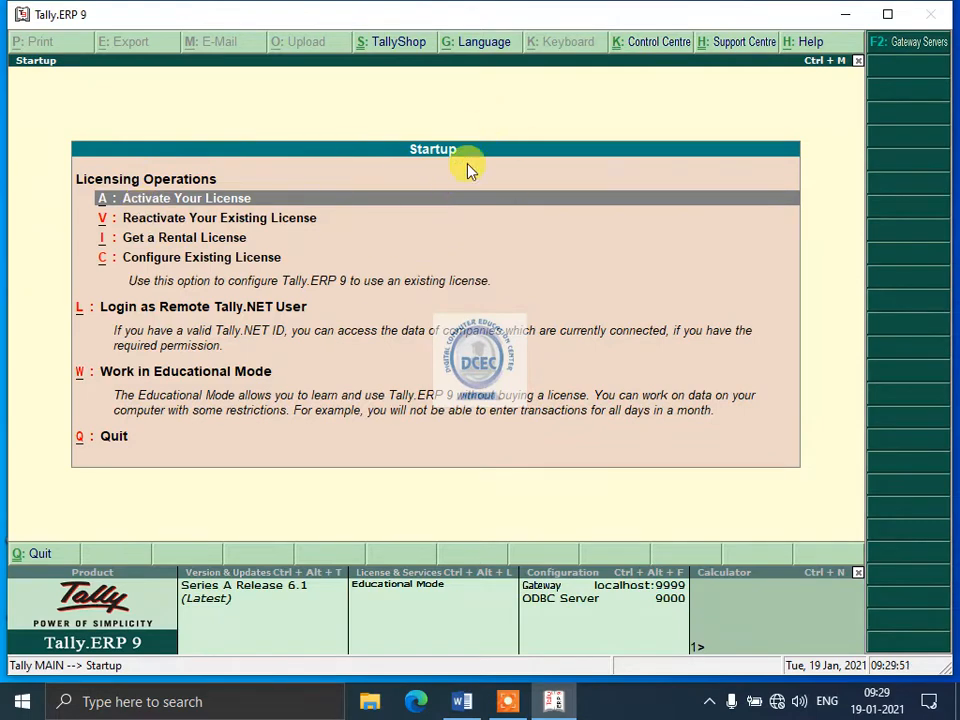
Start working in Educational Mode from the startup options.
key("Down")
key("Down")
key("Down")
key("Down")
key("Down")
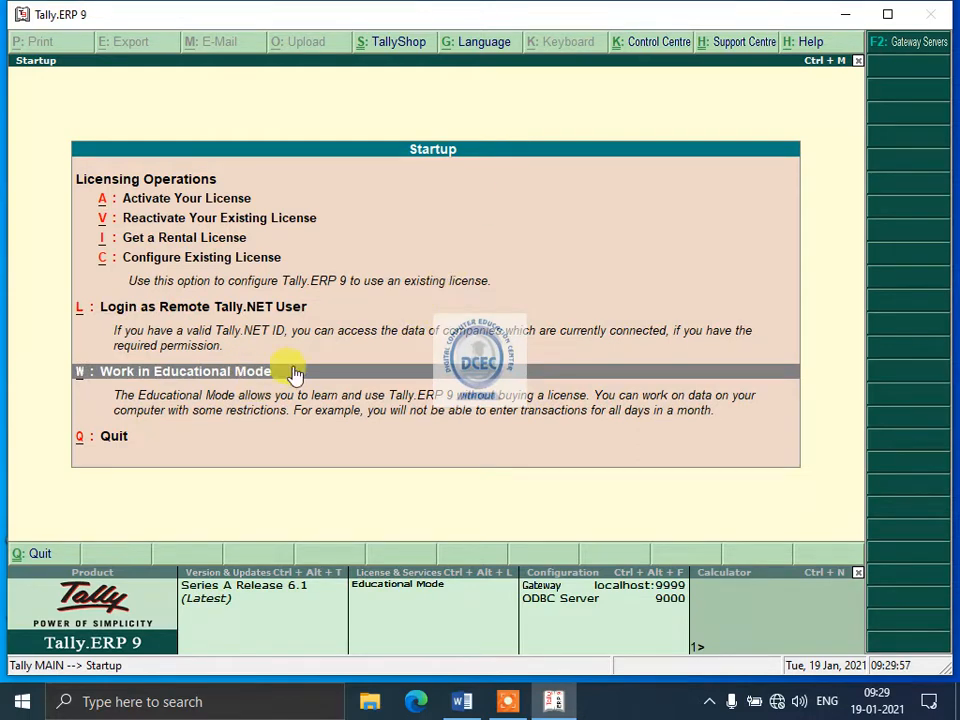
key("Return")
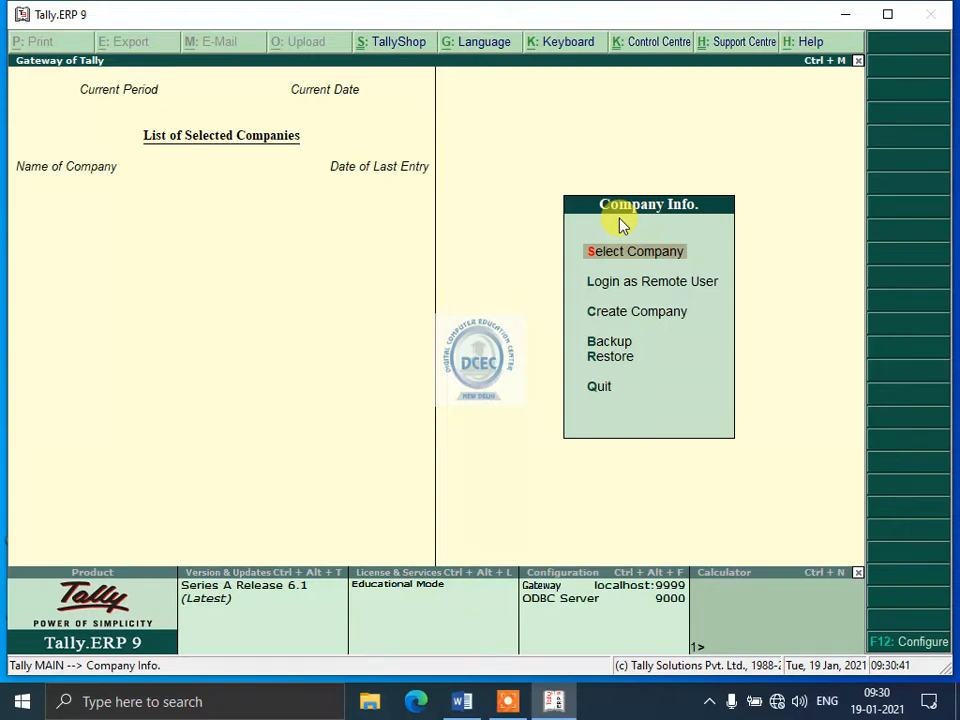
Open the company creation form to set up a new company.
key("Down")
key("Down")
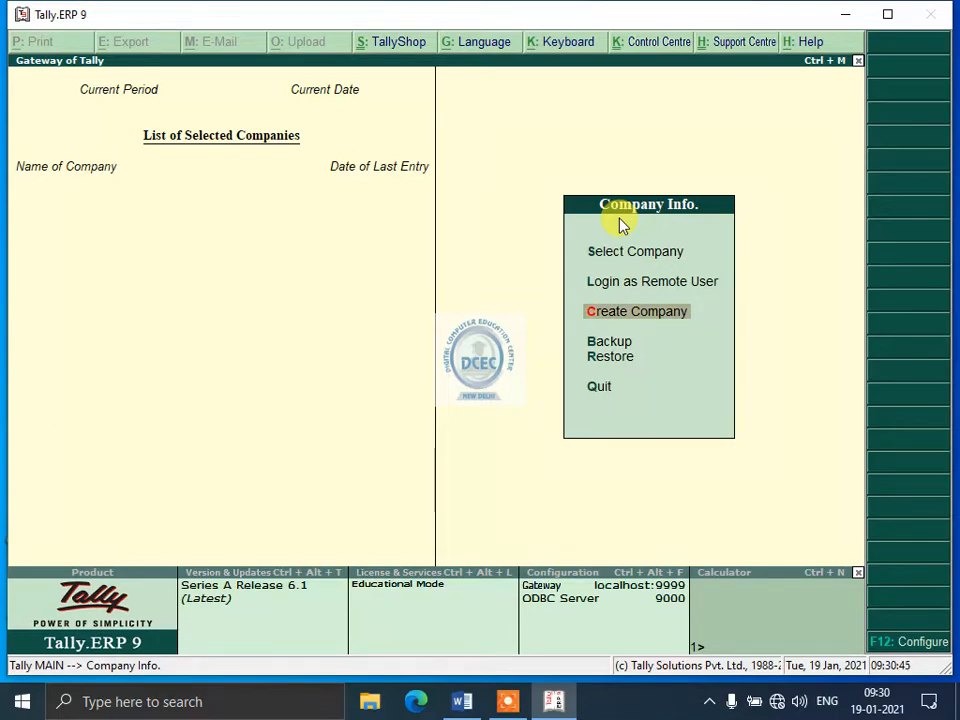
left_click(648, 316)
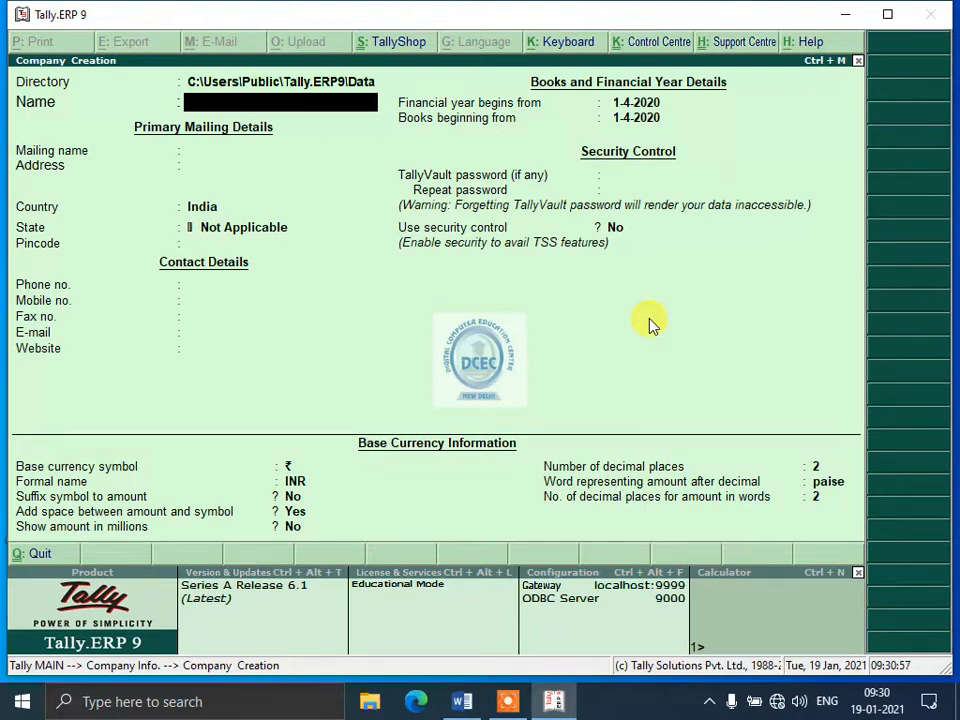
key("Escape")
key("Return")
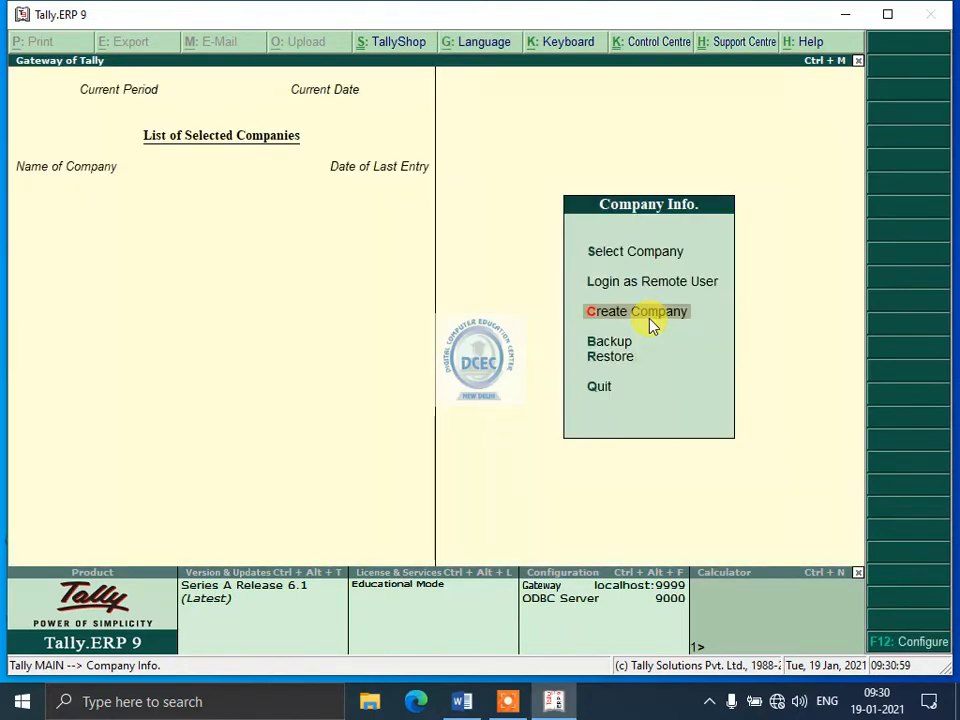
left_click(649, 317)
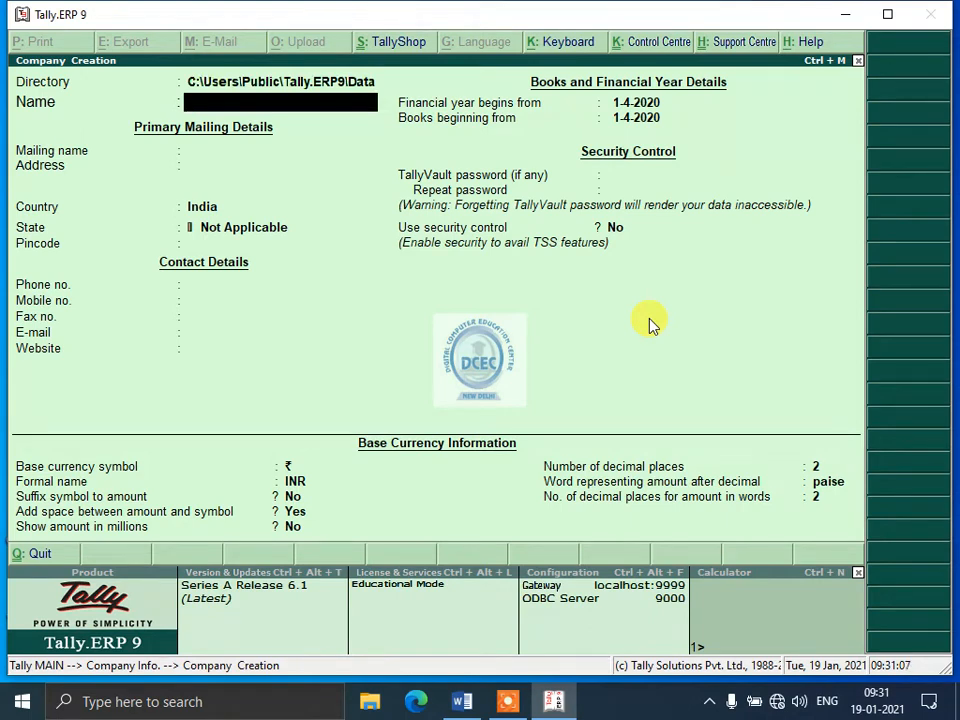
Name the new company DCEC PVT LTD and keep the same text as its mailing name.
type("DCEC PVT LMT")
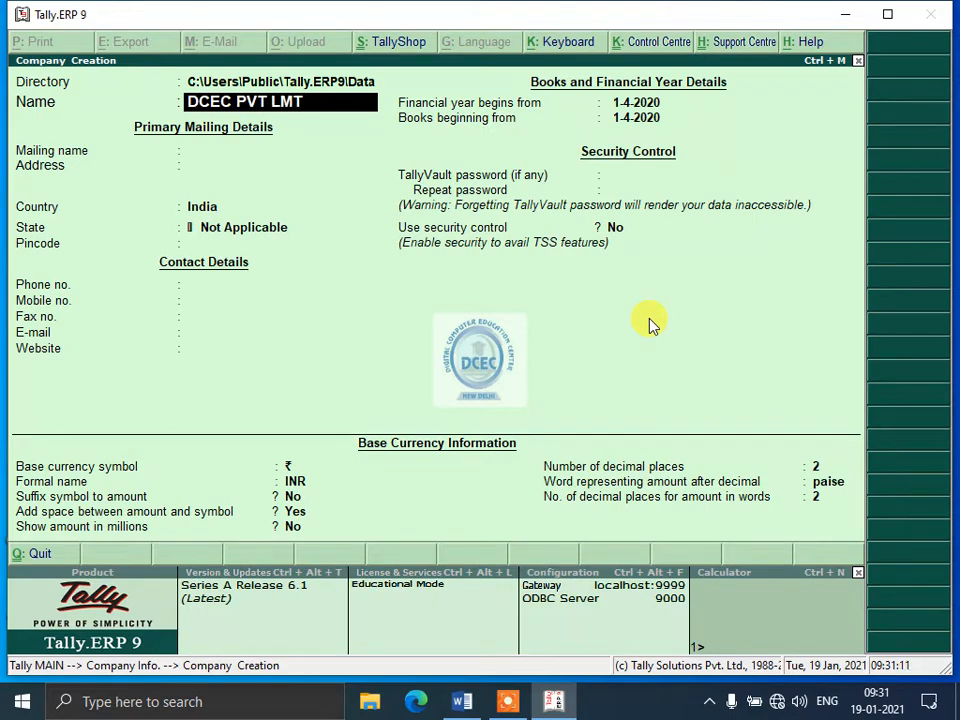
key("BackSpace")
type("D")
key("Return")
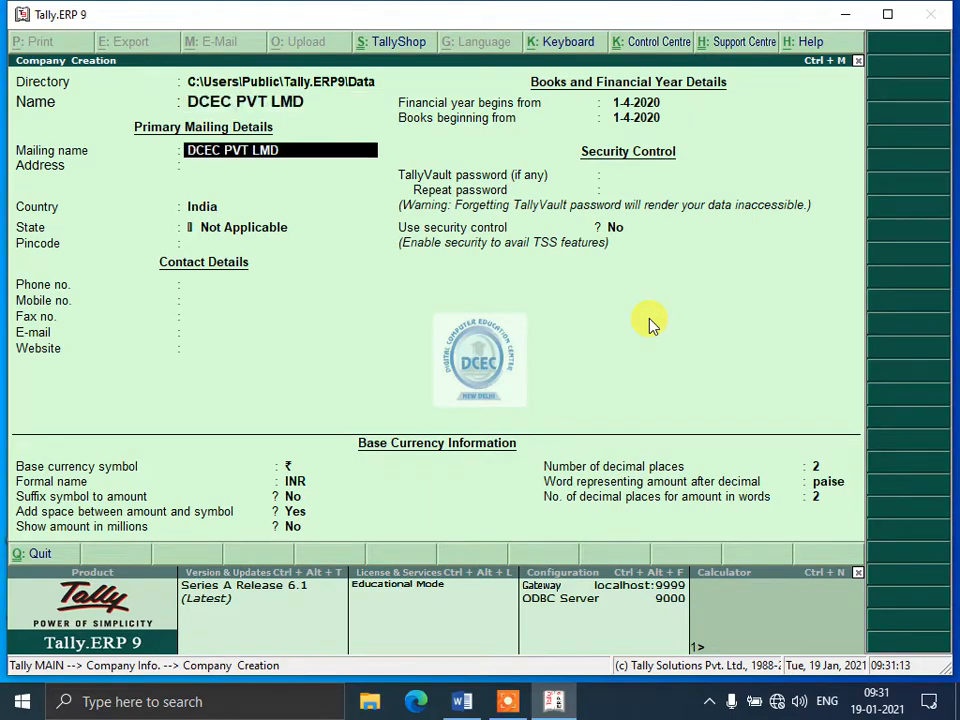
key("BackSpace")
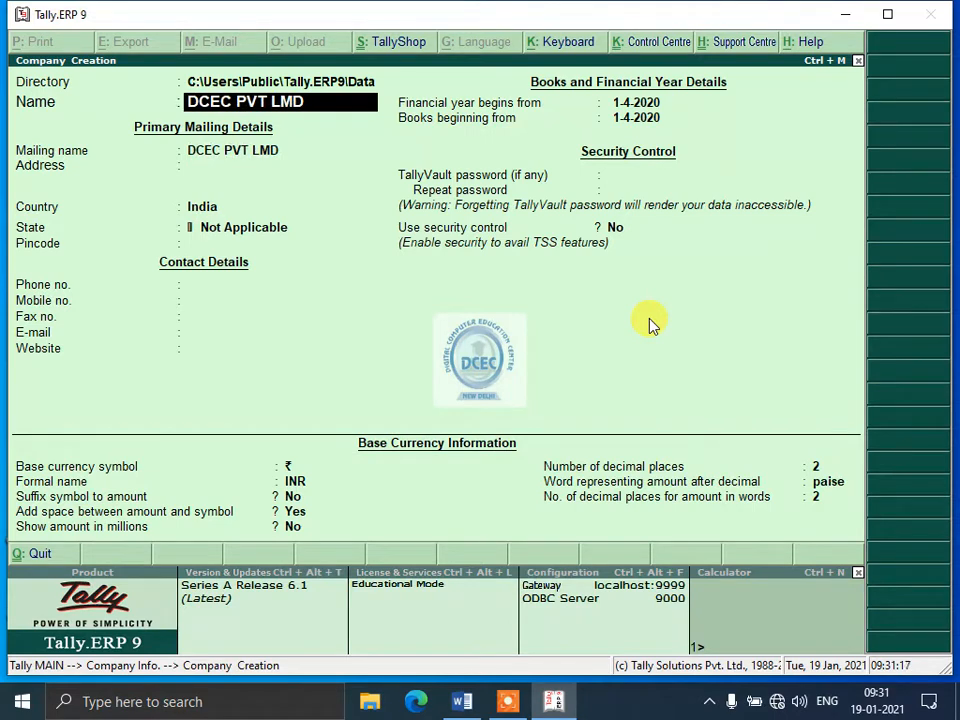
key("BackSpace")
key("BackSpace")
type("TD")
key("Return")
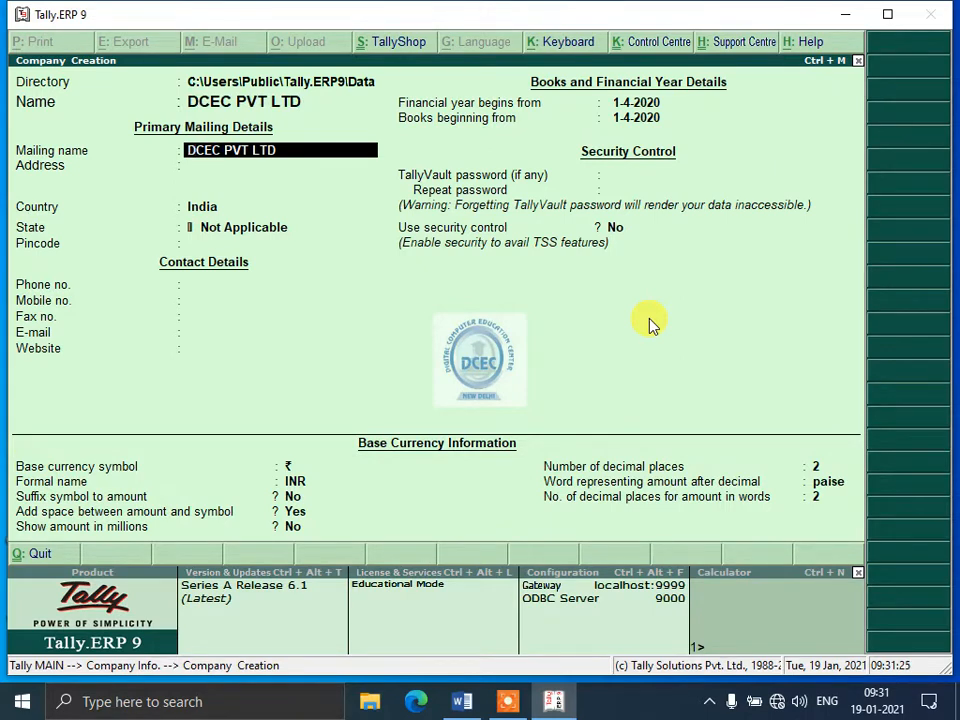
key("Return")
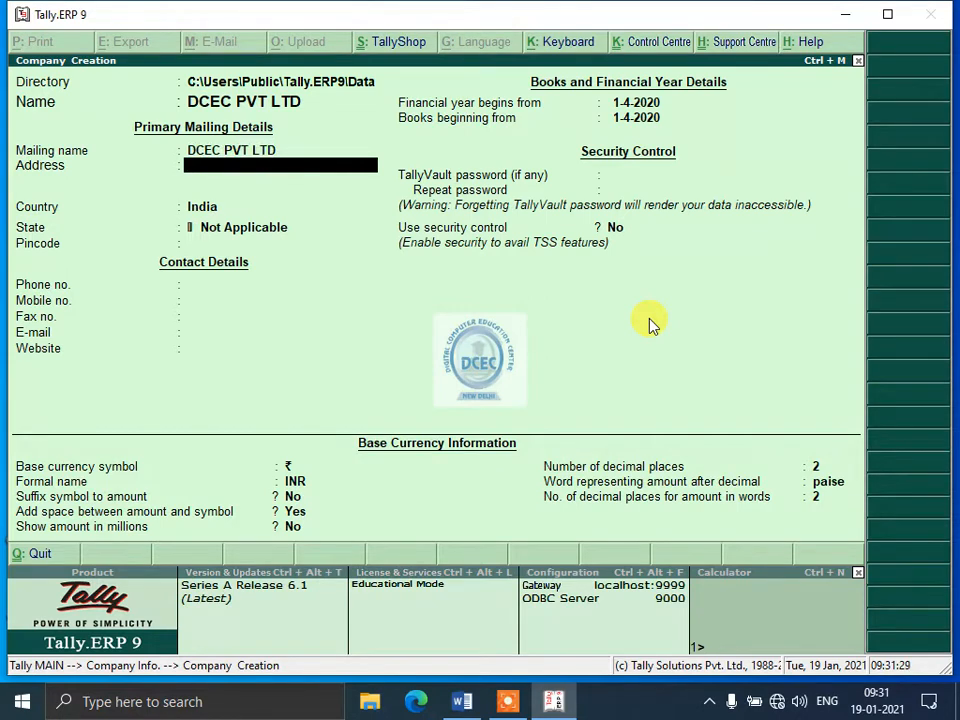
Enter the company's street address and locality on two address lines, leaving the third line blank.
type("SAD")
key("BackSpace")
type("GA")
key("BackSpace")
key("BackSpace")
key("BackSpace")
key("BackSpace")
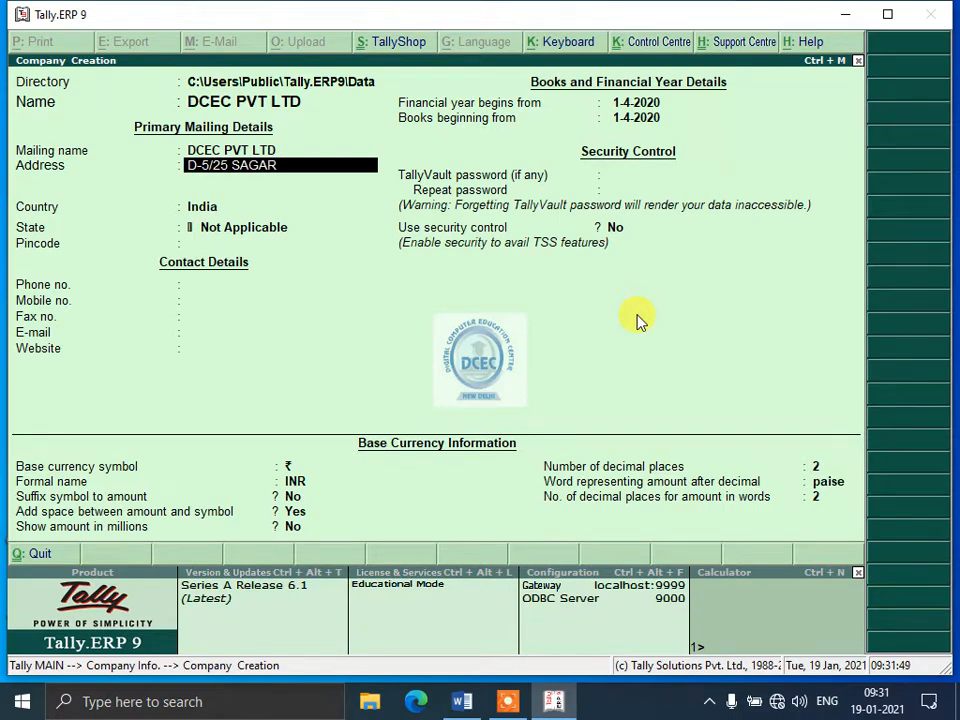
key("Return")
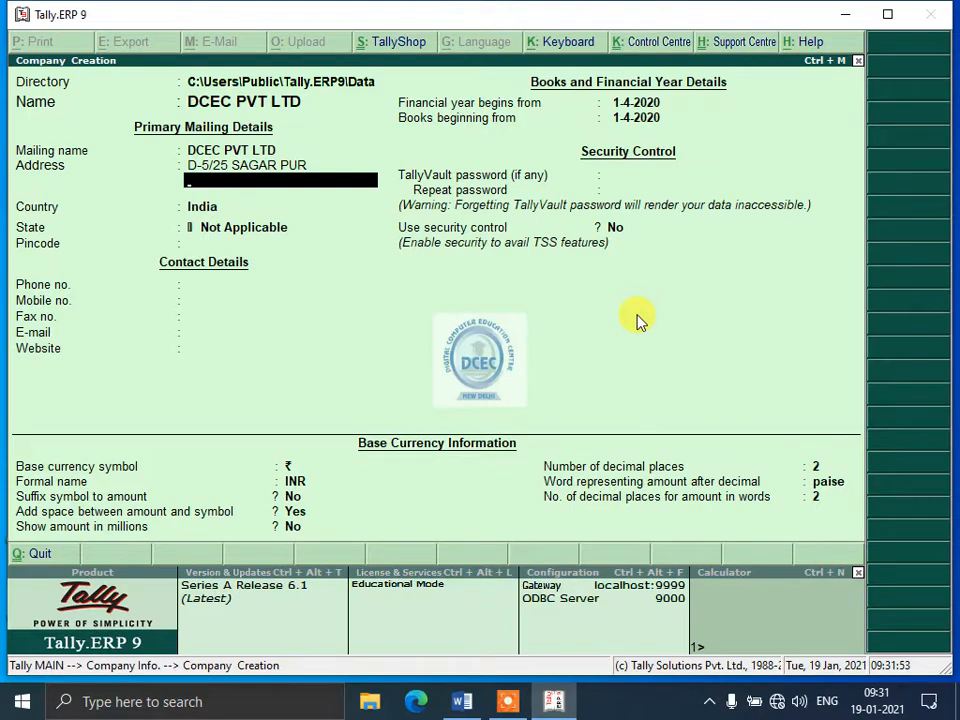
type("PALAM")
key("Return")
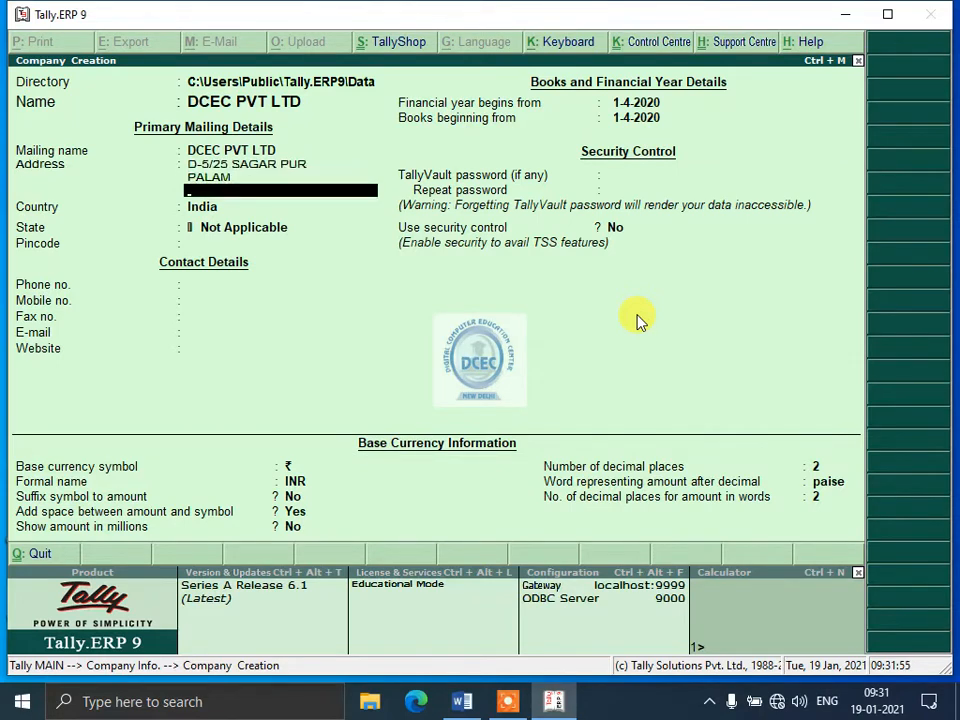
key("Return")
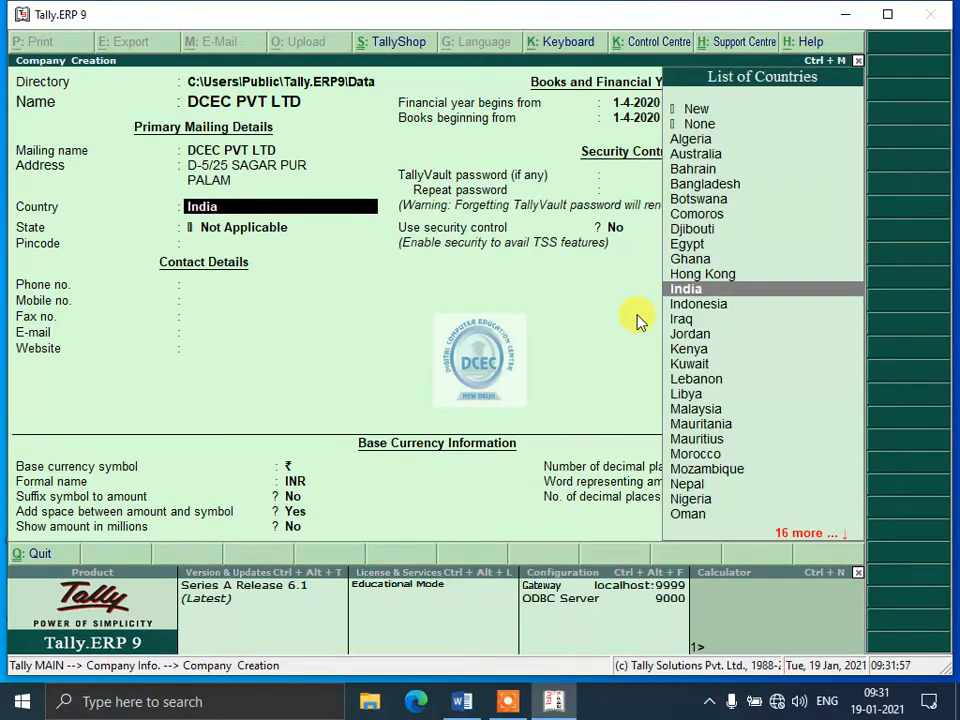
Keep India as the country, choose Delhi as the state and enter the company's postal code.
key("Return")
key("Down")
key("Down")
key("Down")
key("Down")
key("Down")
key("Down")
key("Down")
key("Down")
key("Down")
key("Down")
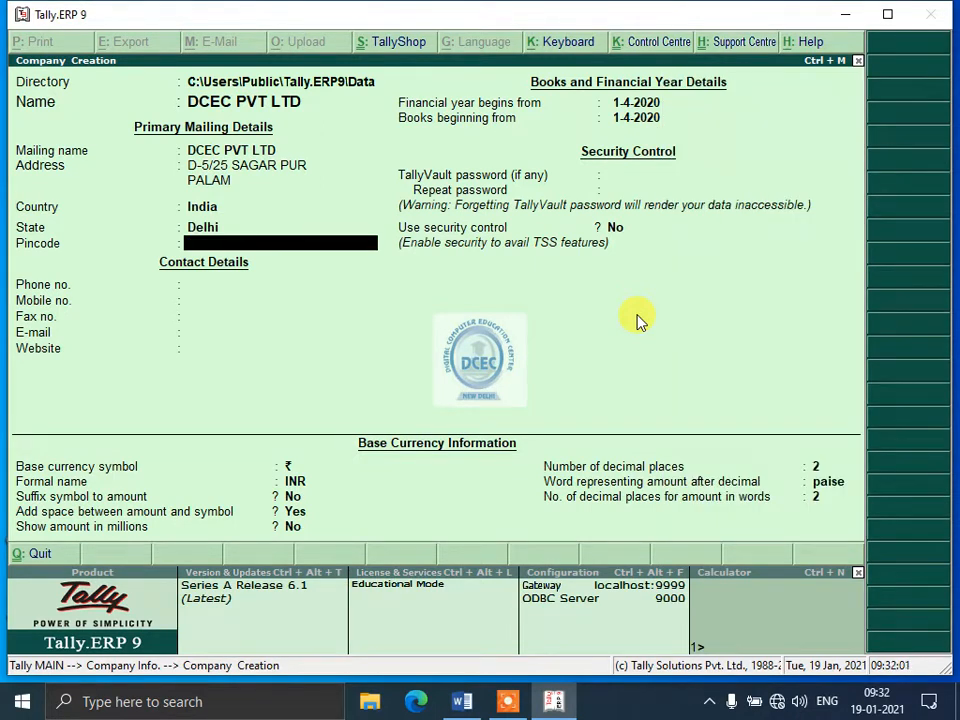
type("121212")
key("BackSpace")
key("BackSpace")
key("BackSpace")
key("BackSpace")
key("BackSpace")
key("BackSpace")
type("110045")
key("Return")
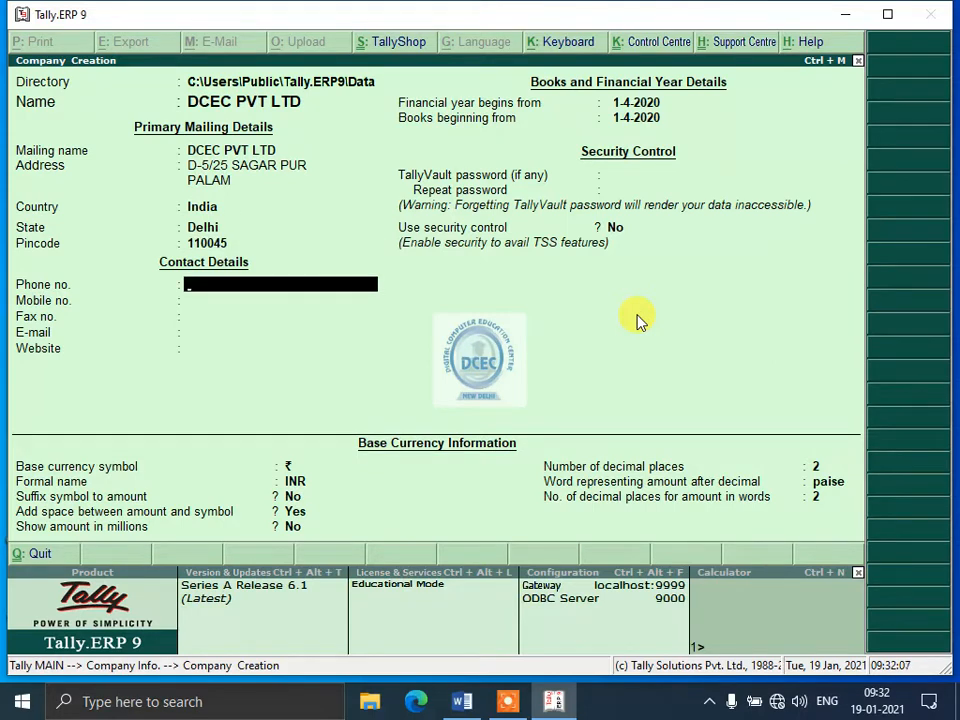
Fill in the company's phone, mobile and fax numbers in the contact details.
key("Return")
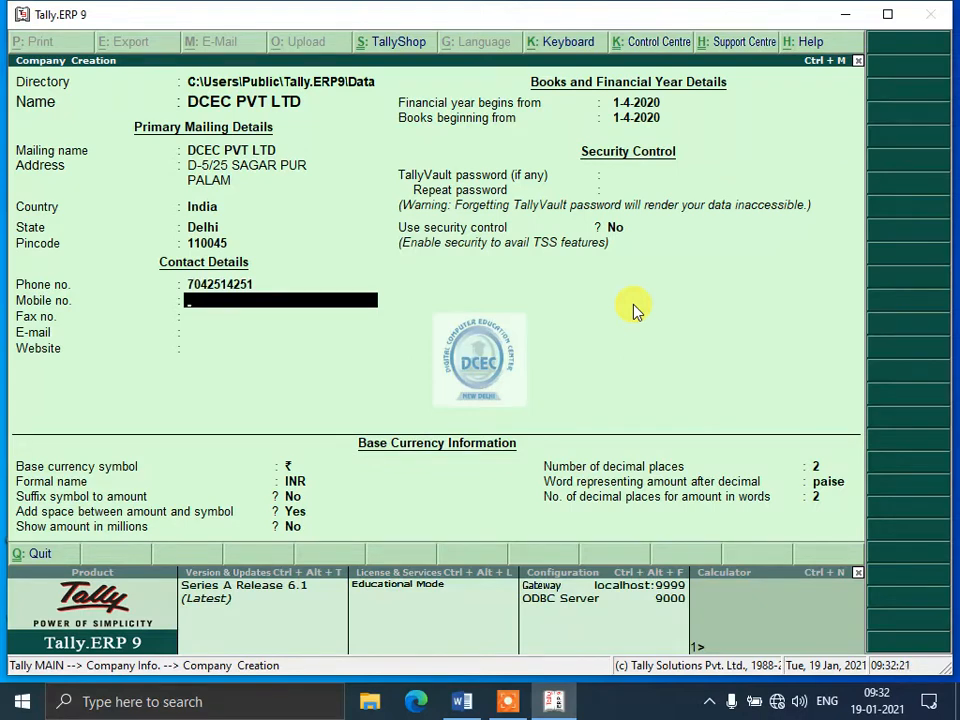
type("00000")
key("Return")
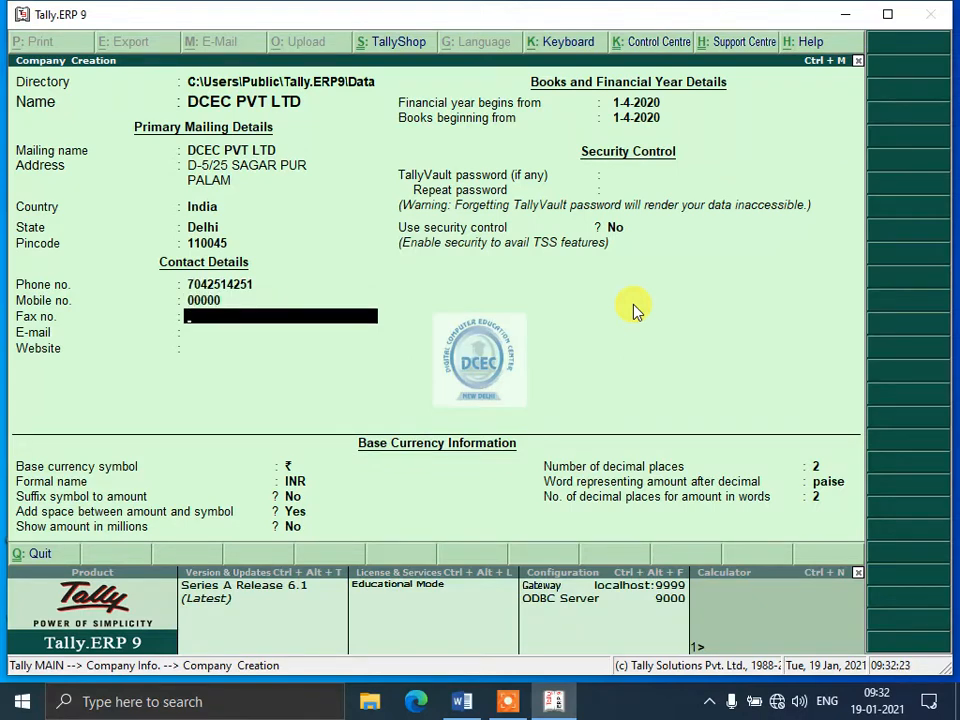
type("3232323")
key("Return")
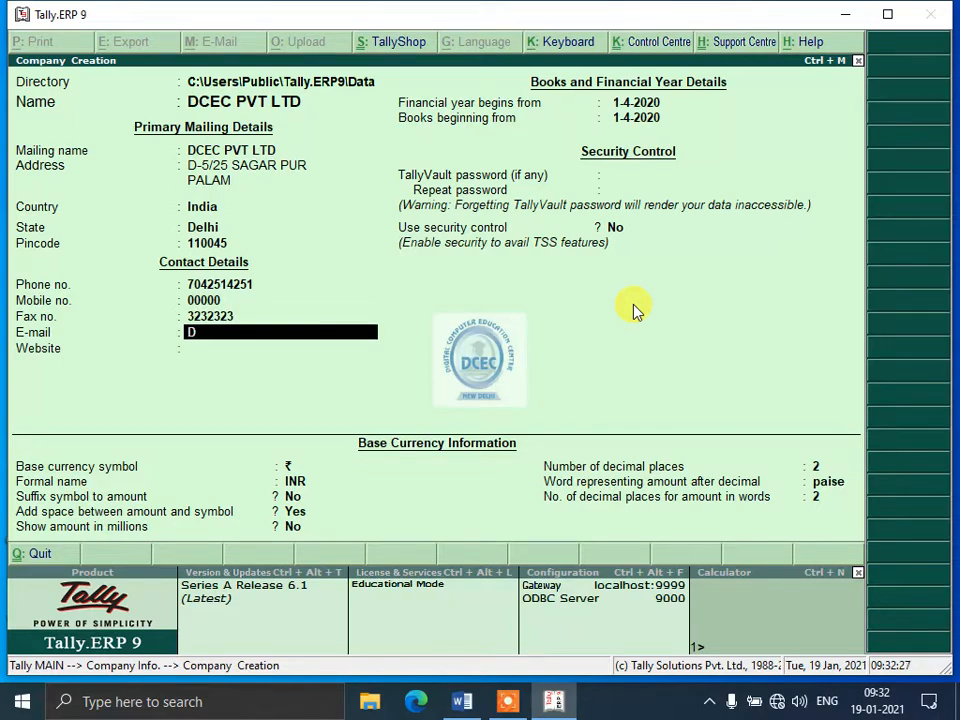
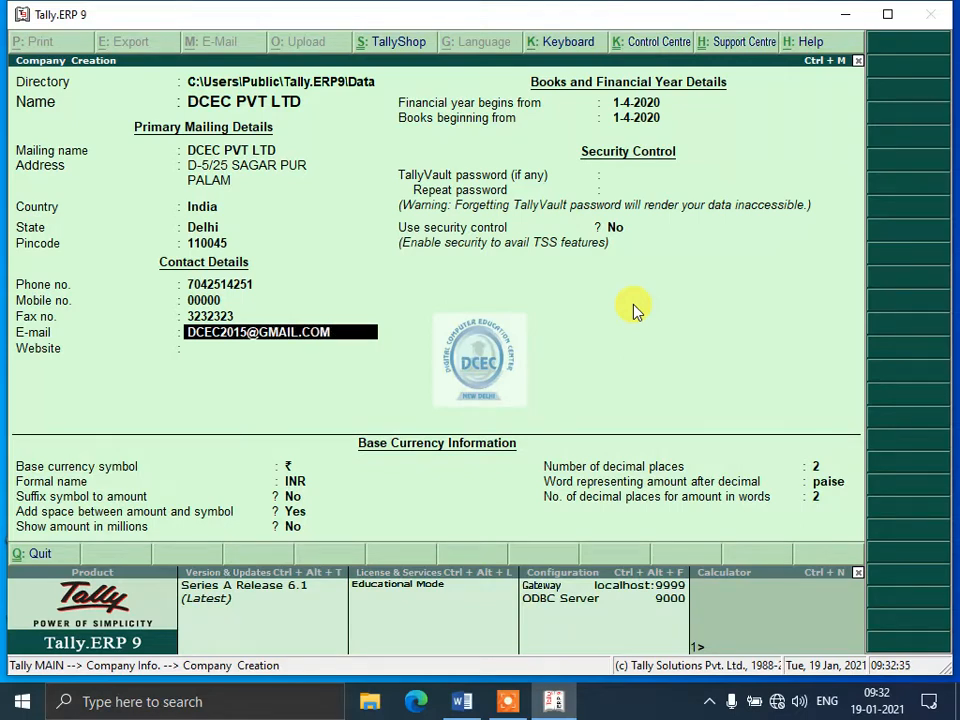
Fill in the company's e-mail address and set its website to DCECINSTITUTE.COM.
key("Return")
type("DCEC")
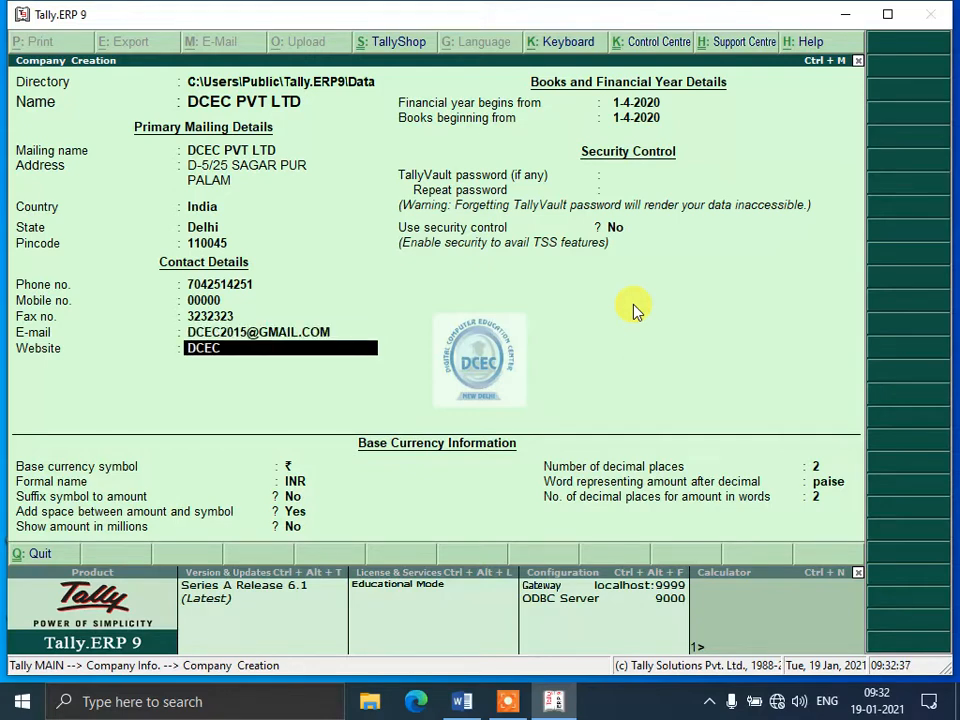
type("INSTITUT3.COM")
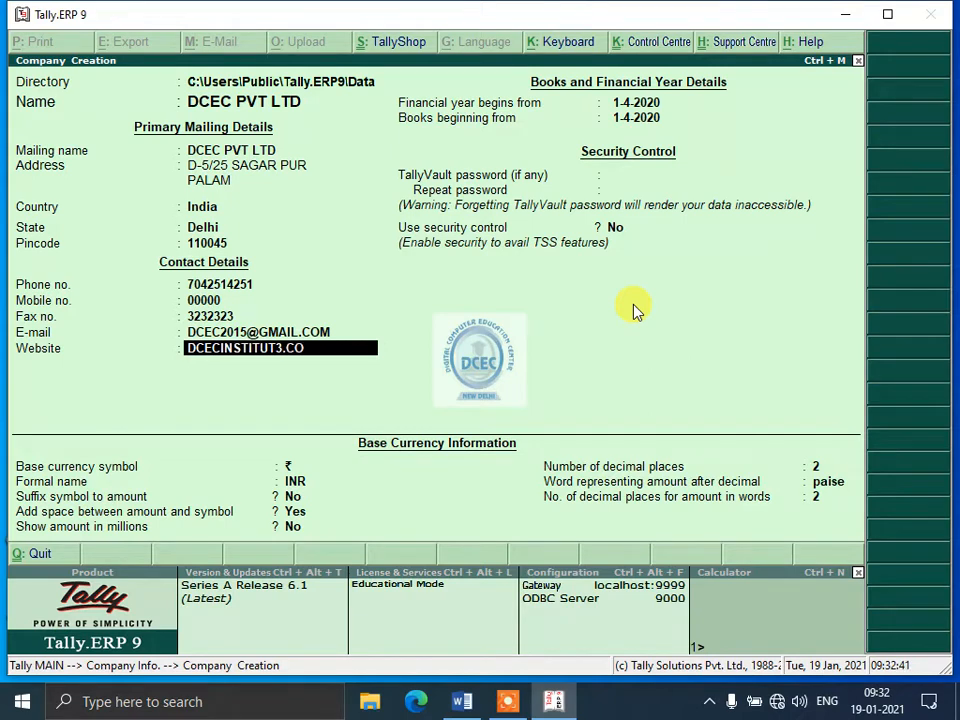
key("BackSpace")
key("BackSpace")
key("BackSpace")
key("BackSpace")
key("BackSpace")
type("E.COM")
key("Return")
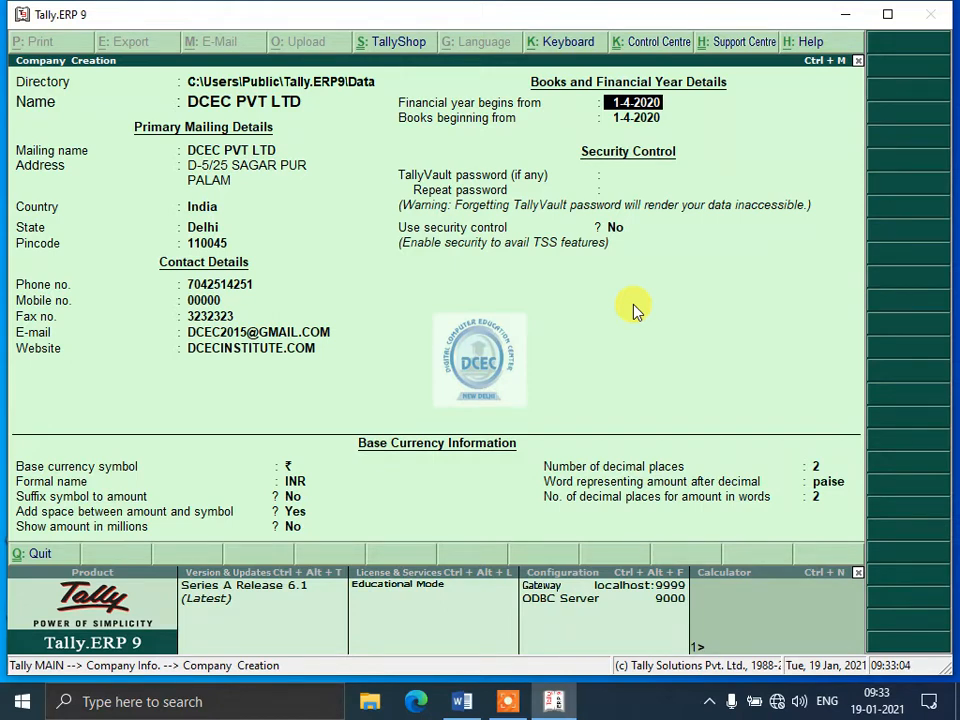
Set the financial year to begin from 1-4-2021 and keep that same date for the beginning of the books.
type("1-4-2021")
key("Return")
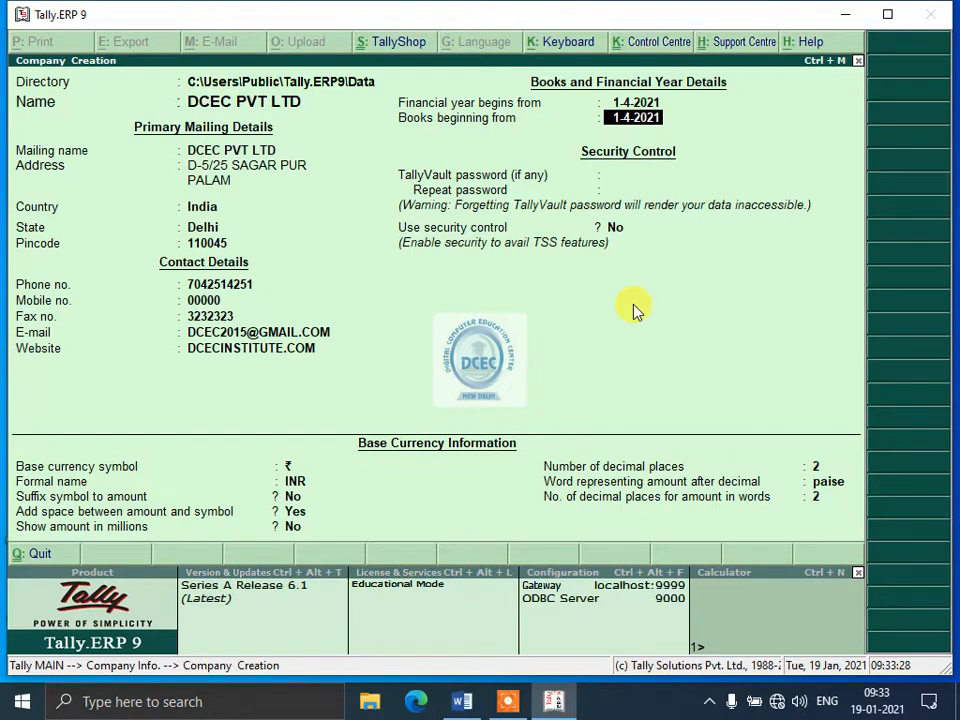
key("Up")
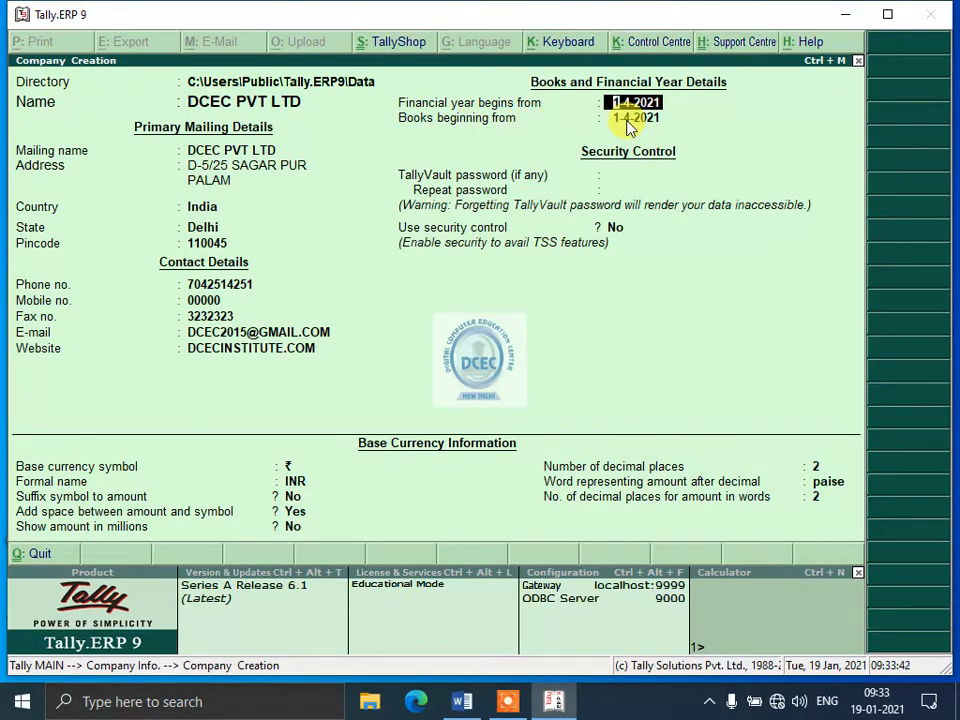
key("Return")
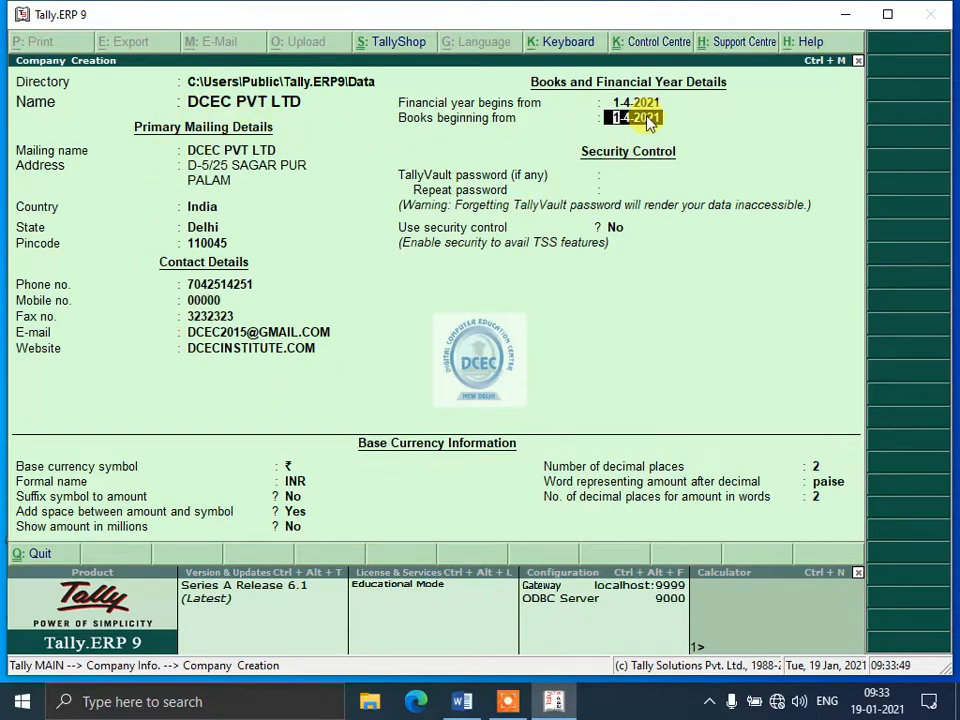
key("Return")
Keep the default security and base currency settings and accept the creation of the company.
key("Return")
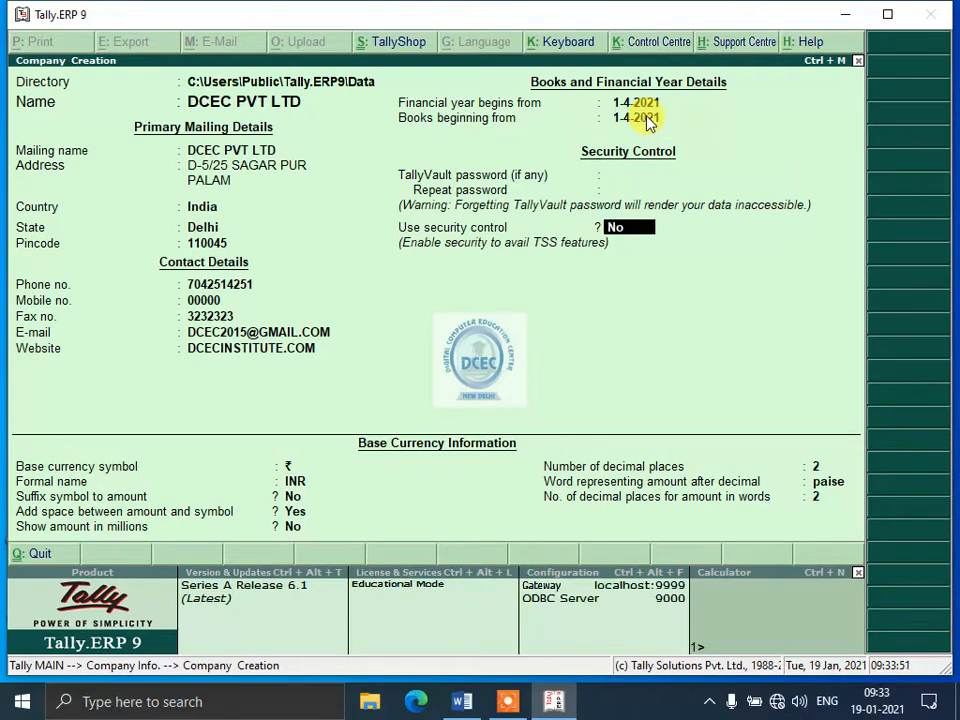
key("Return")
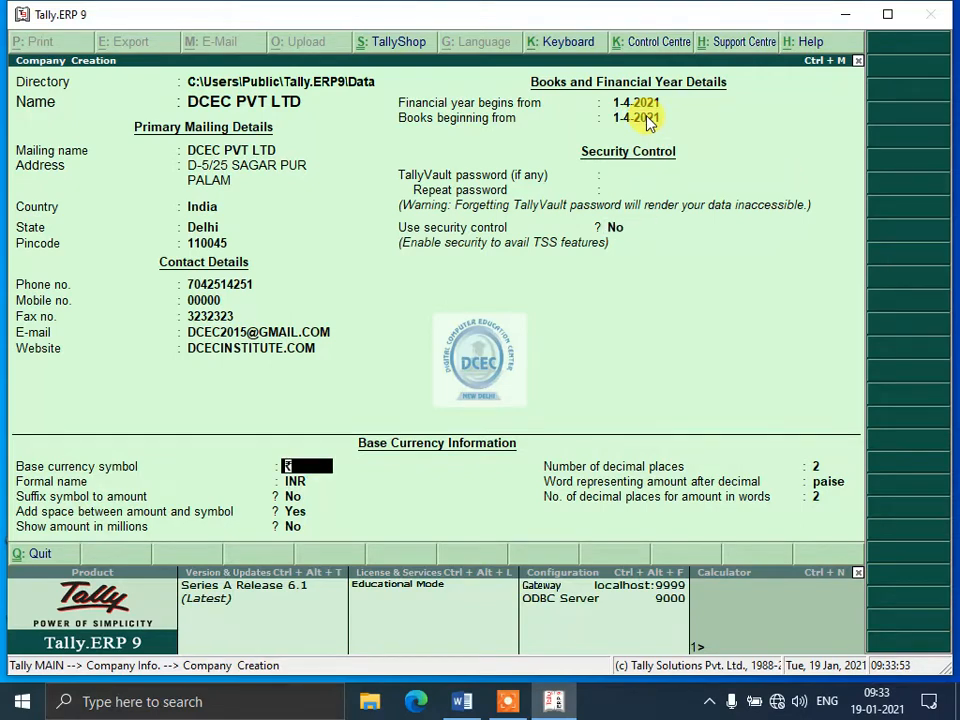
key("Return")
key("Return")
key("Return")
key("Return")
key("Return")
key("Return")
key("Return")
key("Return")
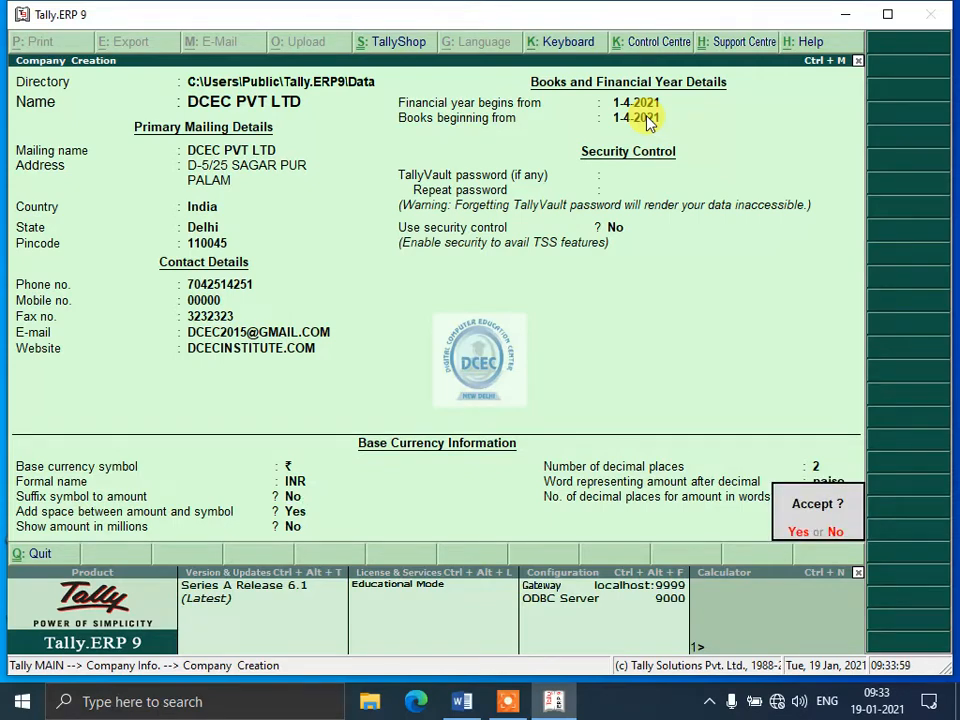
key("Return")
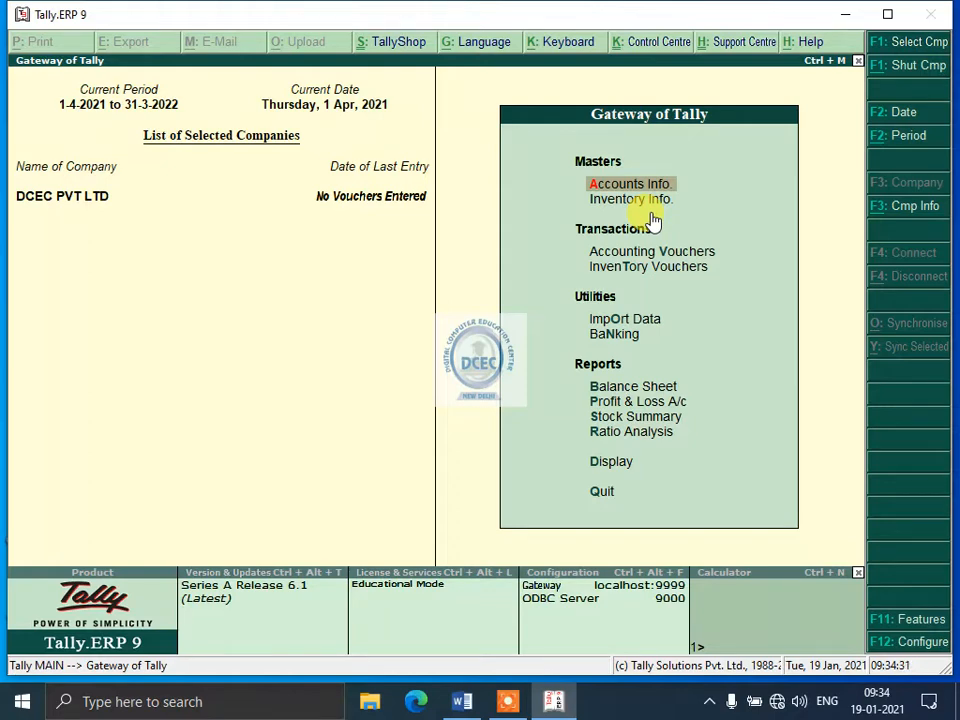
Open the Company Info options for the newly created company DCEC PVT LTD.
key("alt+F3")
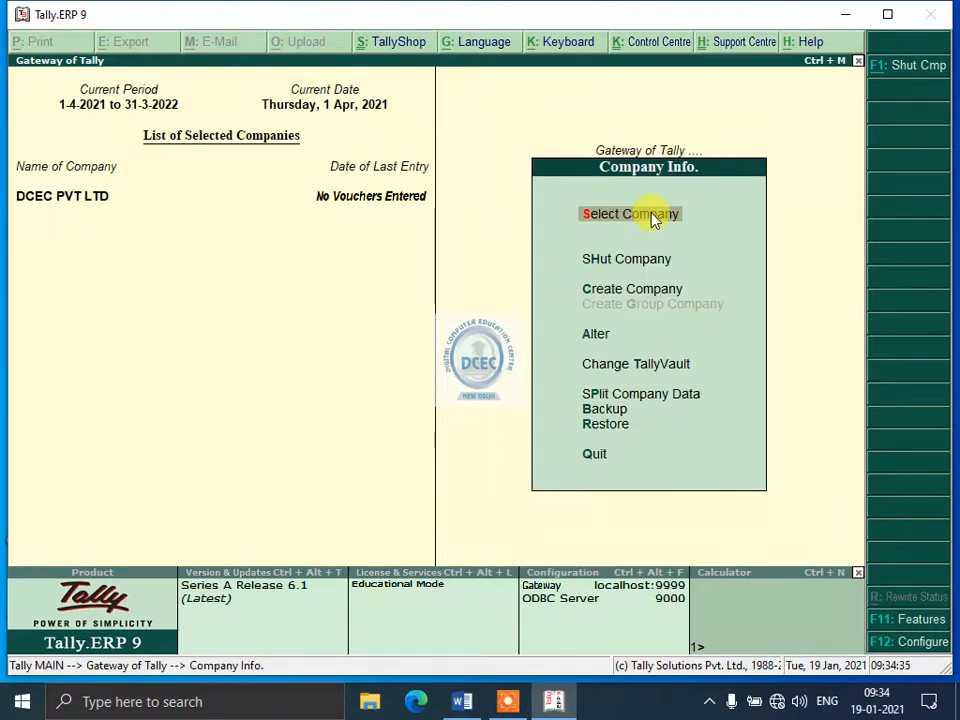
key("Escape")
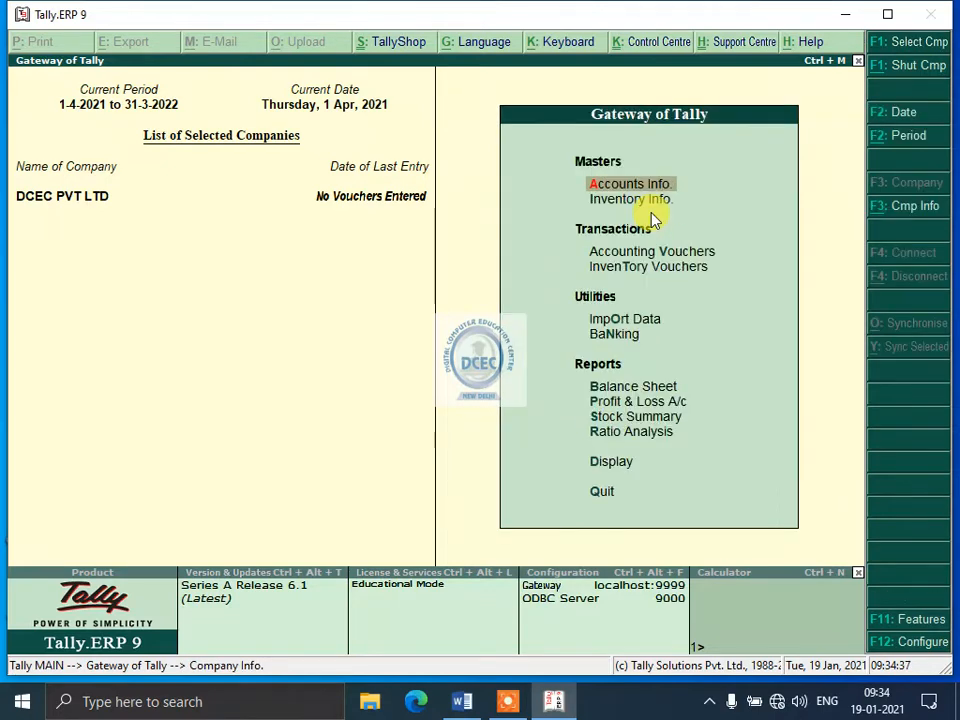
left_click(896, 207)
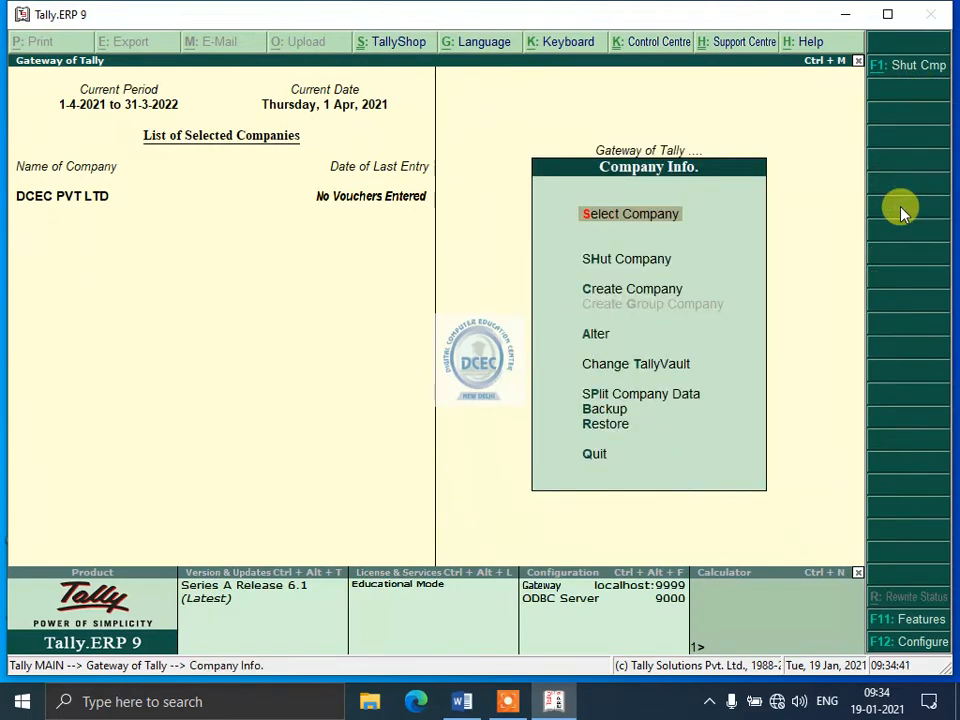
key("Escape")
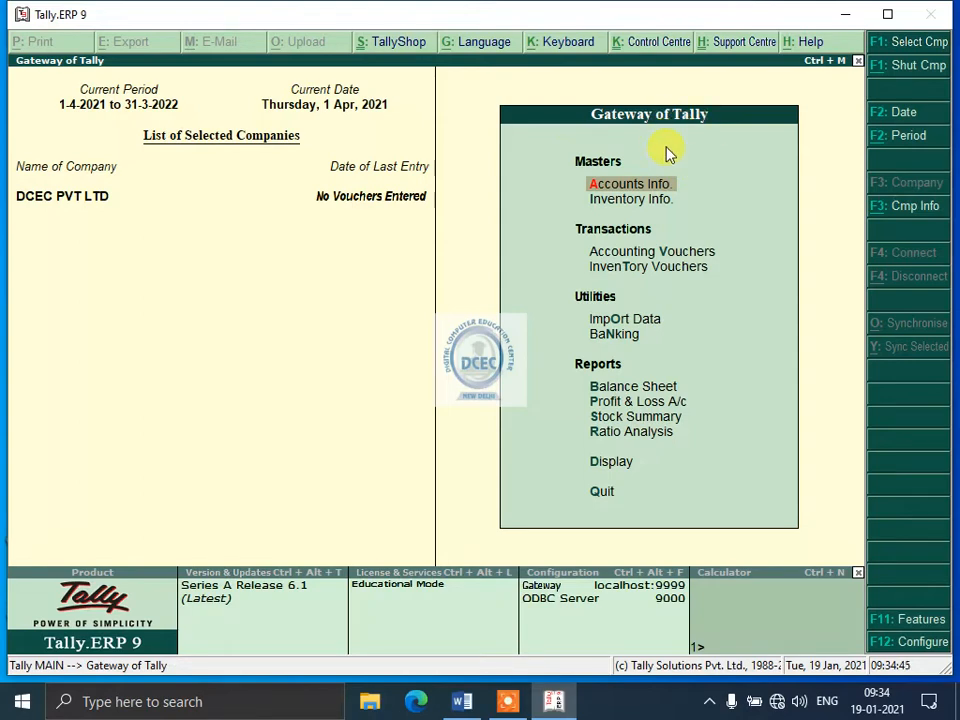
key("alt+F3")
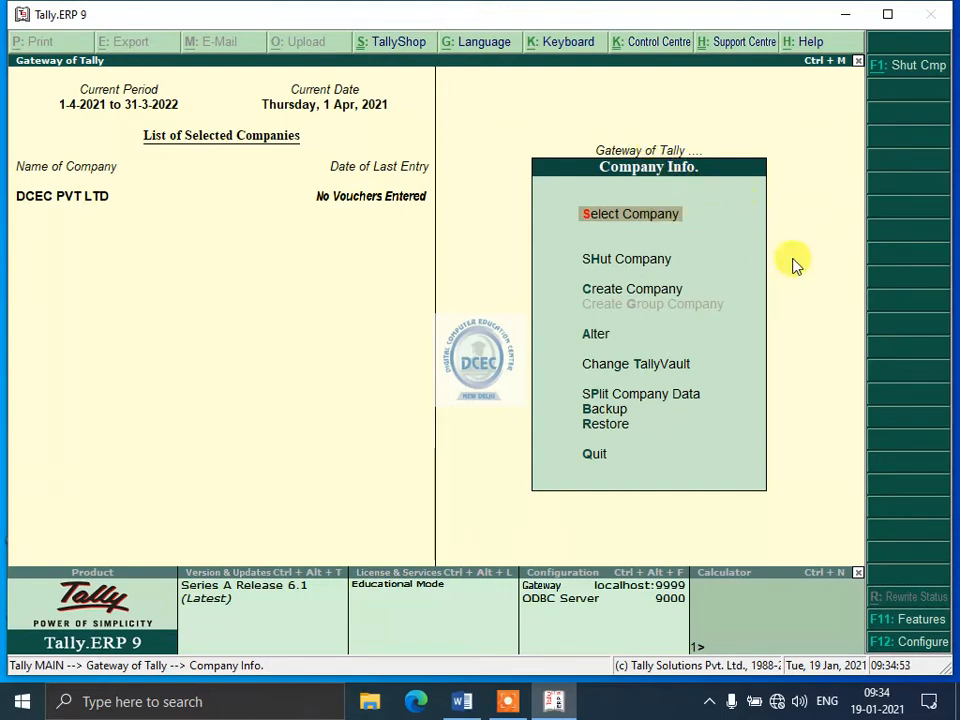
left_click(680, 146)
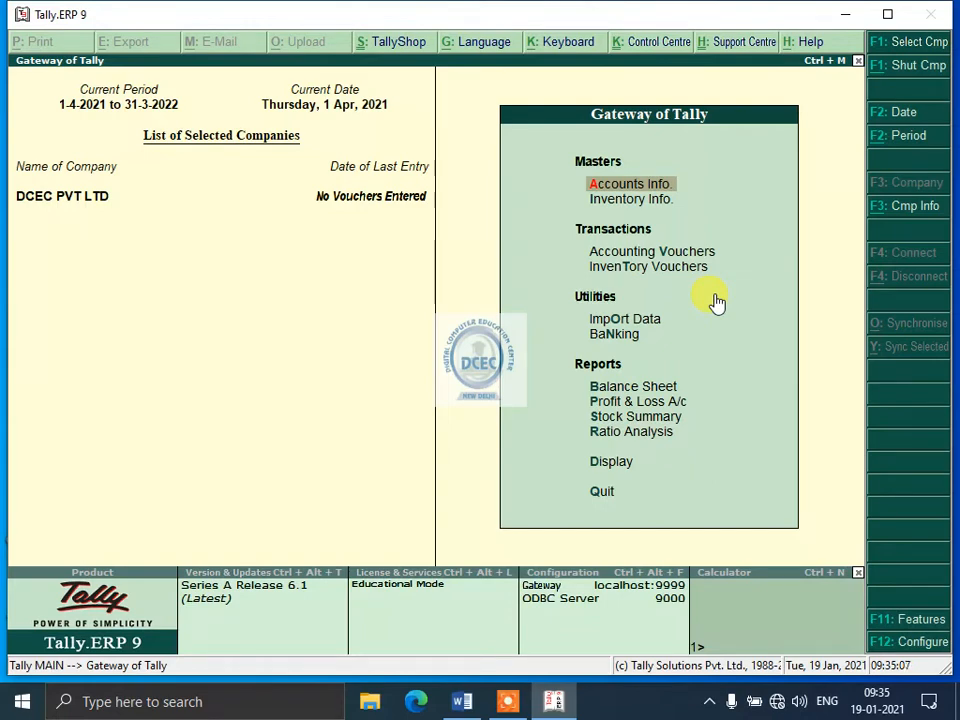
Quit Tally.ERP 9 from the Gateway of Tally and confirm the exit.
left_click(940, 28)
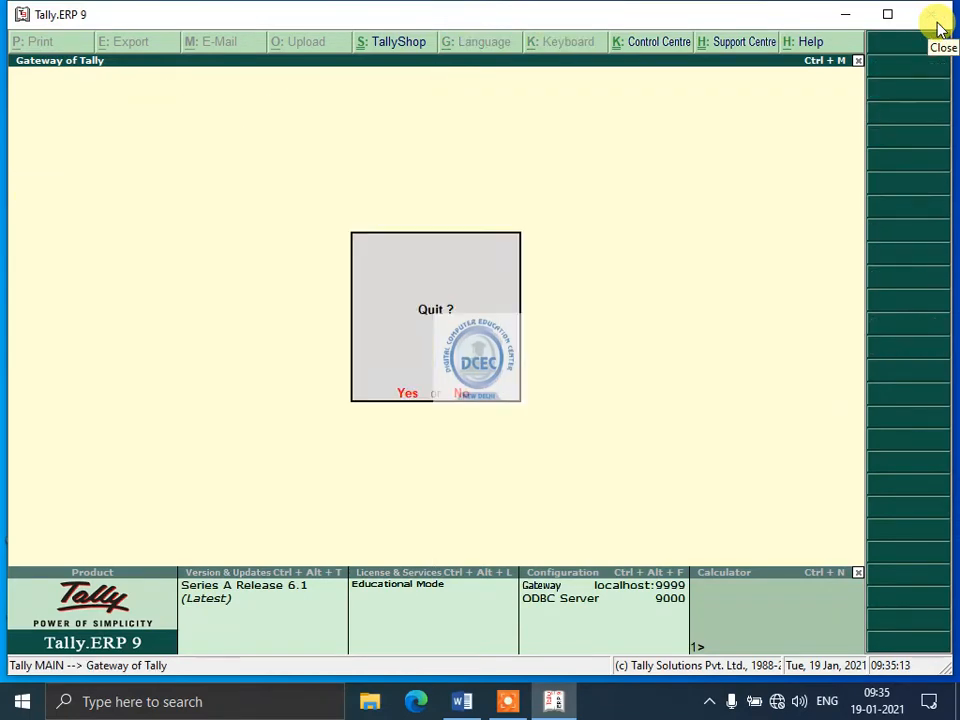
key("Escape")
key("Up")
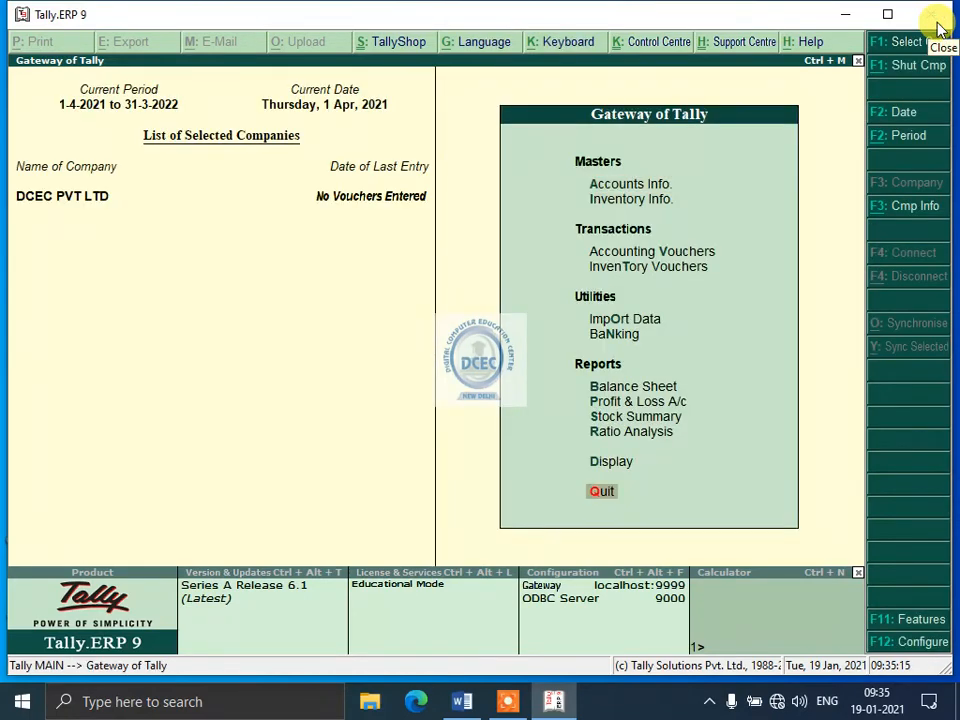
key("Return")
key("Return")
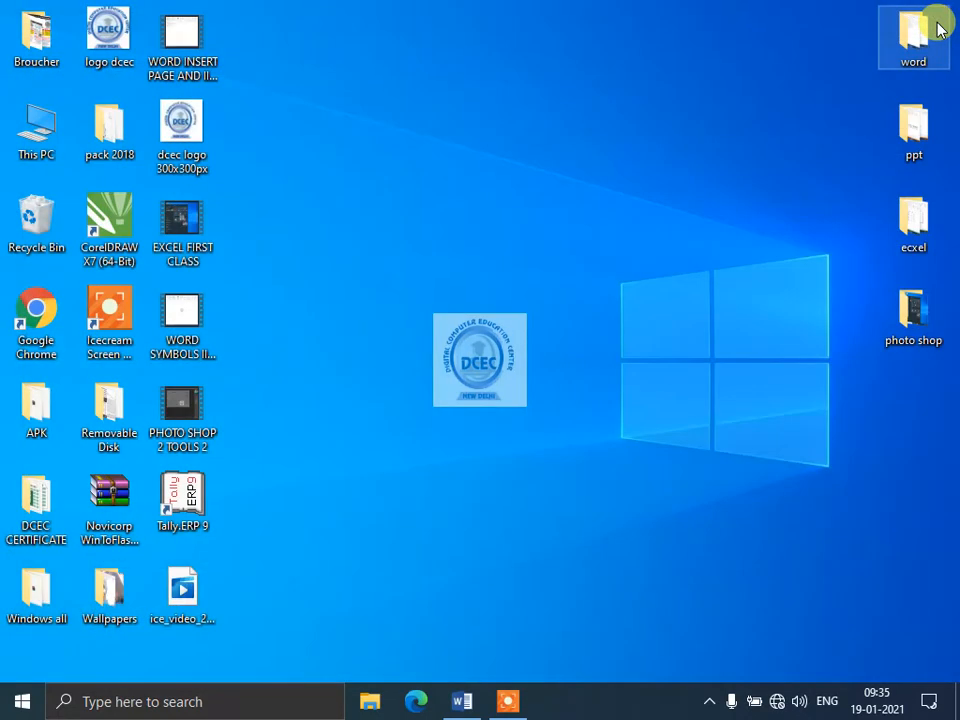
Relaunch Tally.ERP 9 from the desktop and choose to work in Educational Mode.
double_click(187, 497)
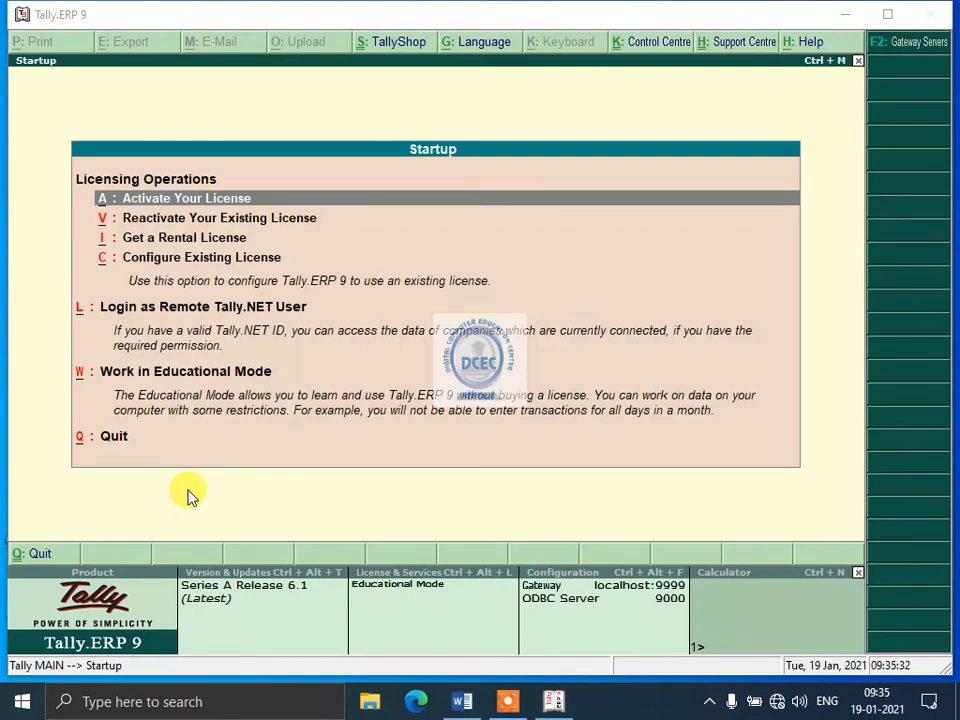
left_click(487, 372)
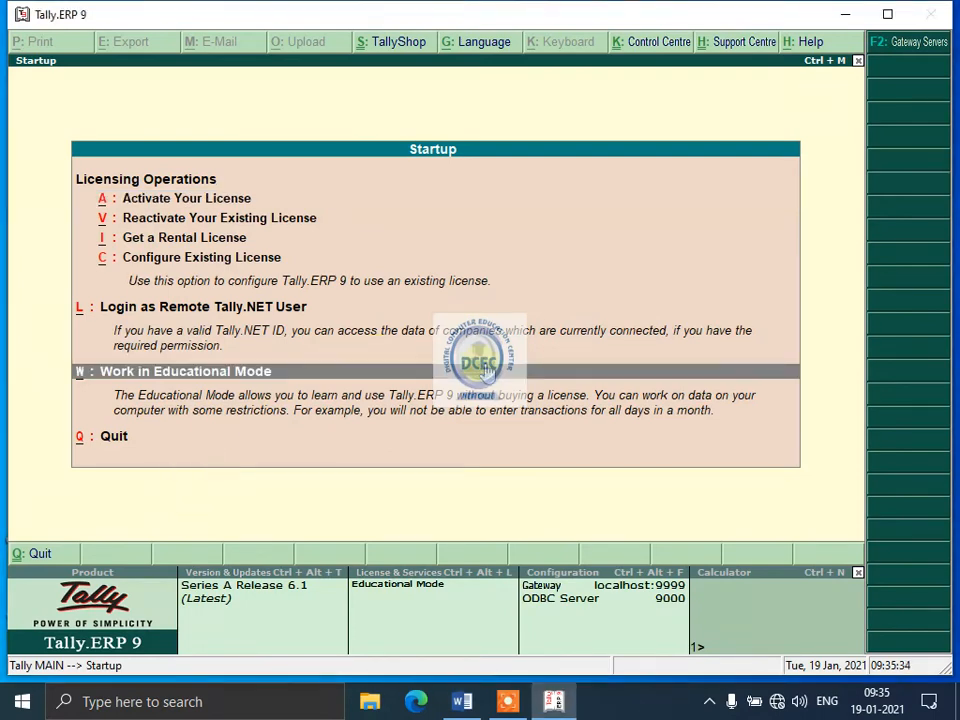
left_click(487, 372)
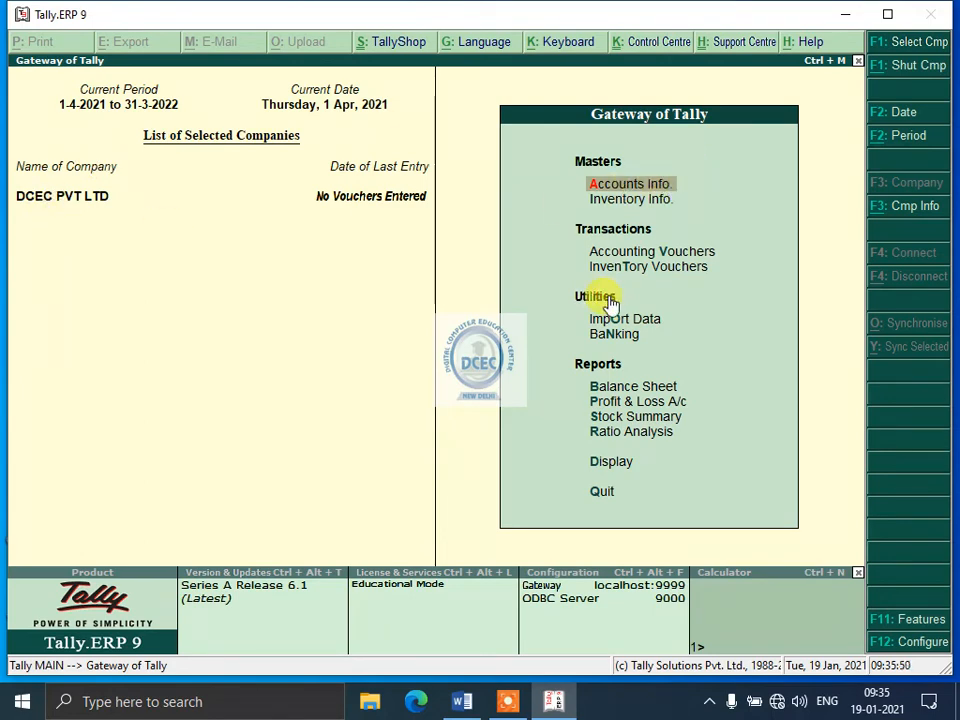
Shut the company DCEC PVT LTD through the Company Info options.
key("alt+F3")
key("Down")
key("Down")
key("Down")
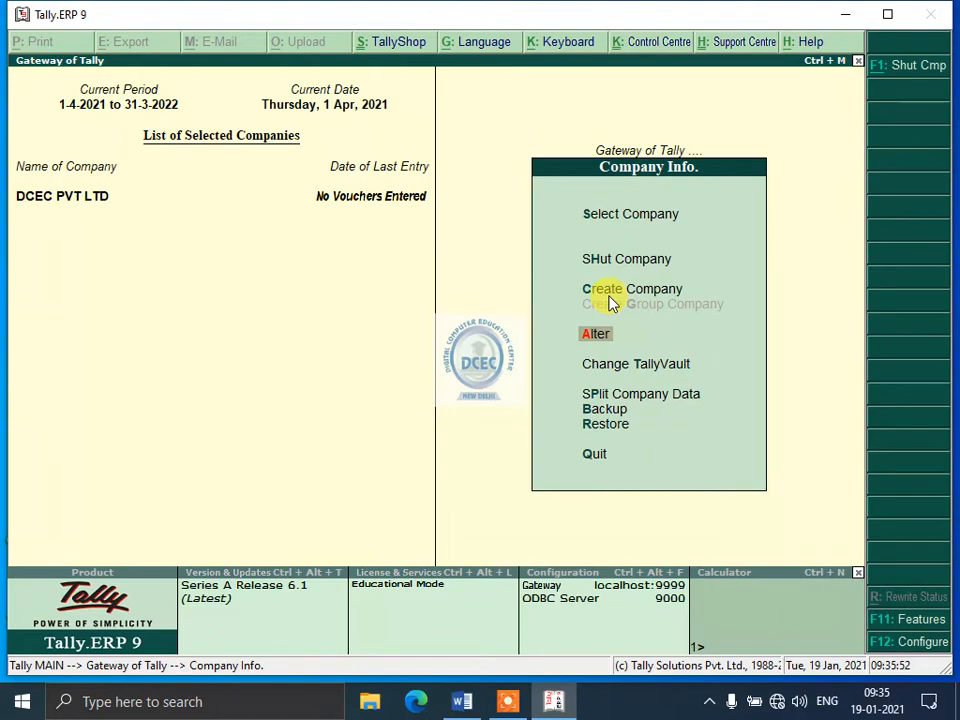
key("Up")
key("Up")
key("Return")
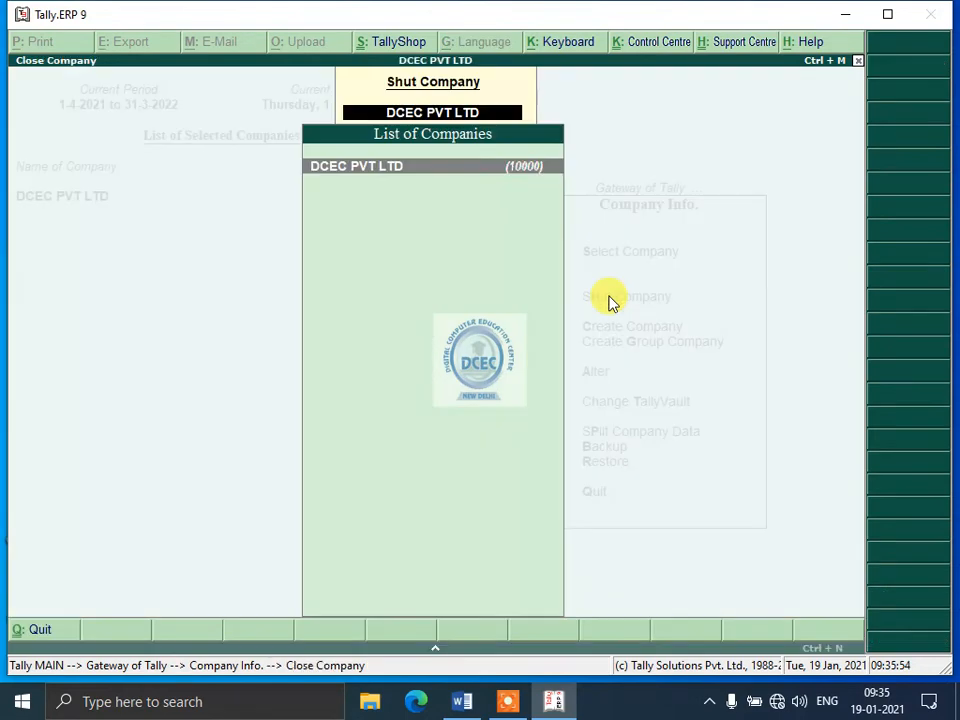
key("Return")
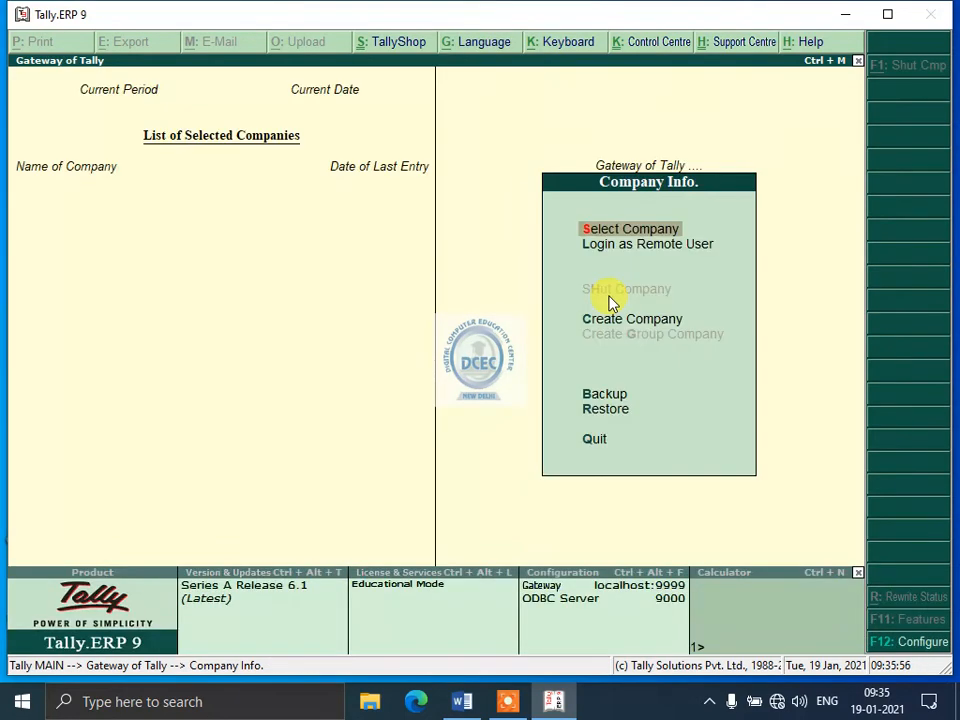
key("Escape")
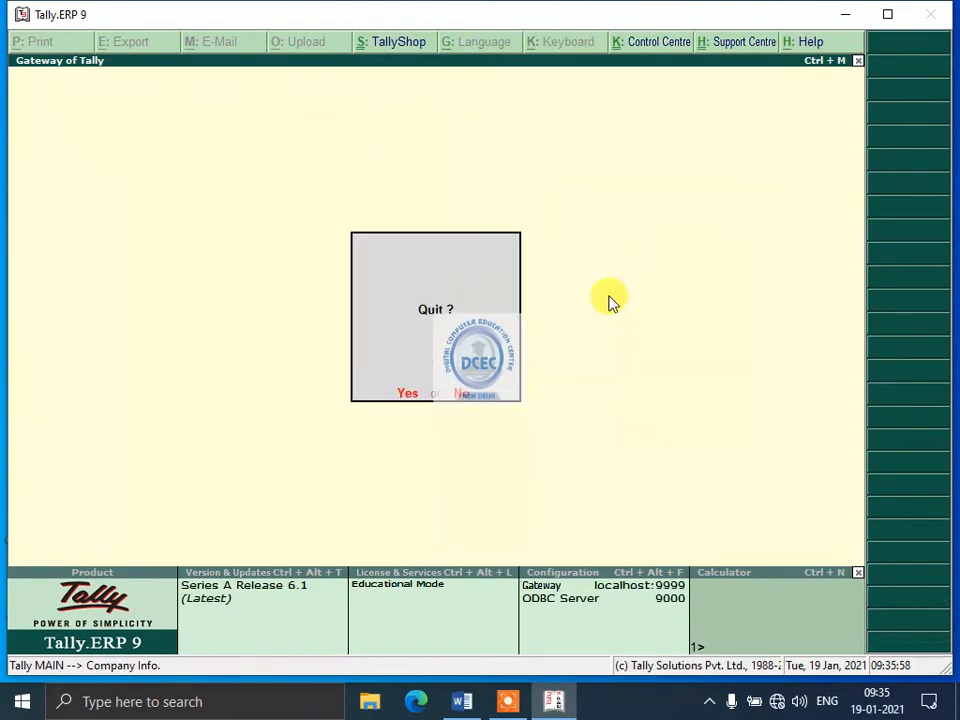
key("Escape")
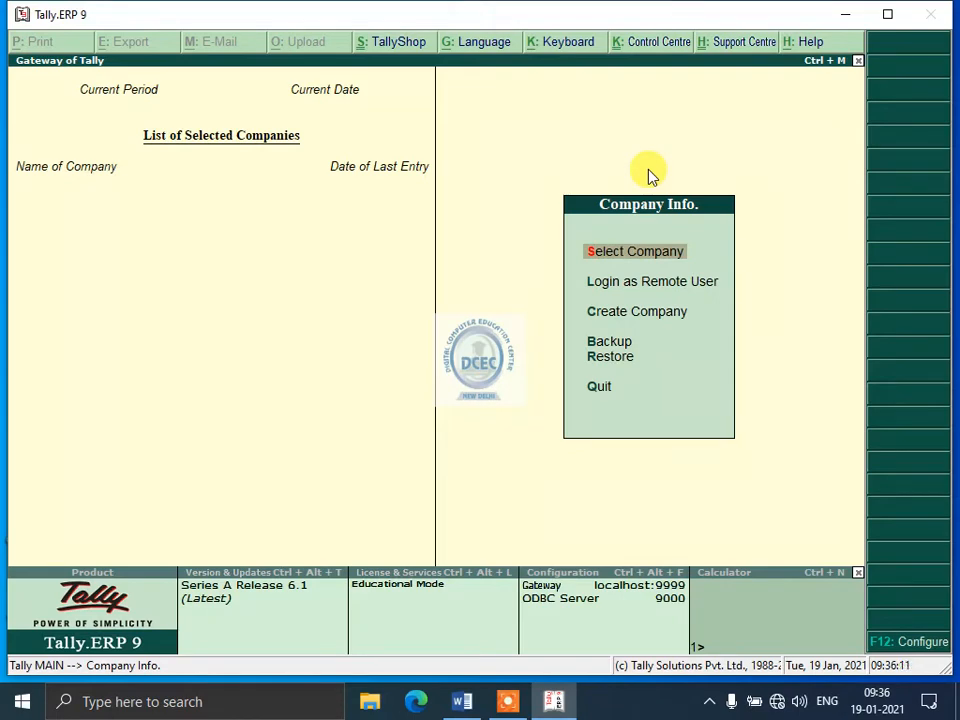
key("Escape")
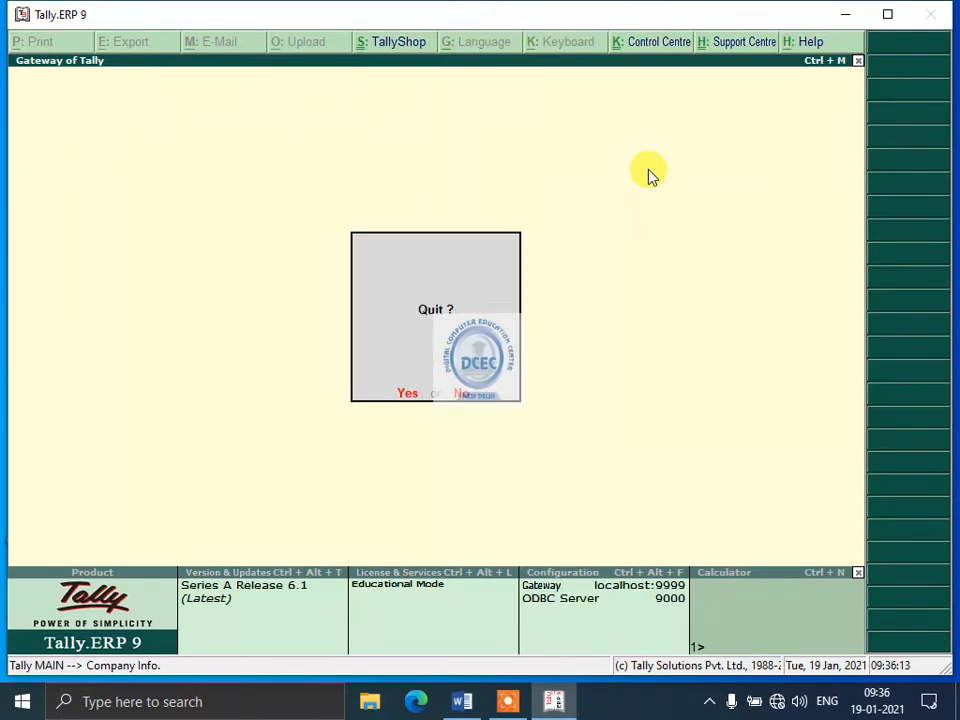
key("n")
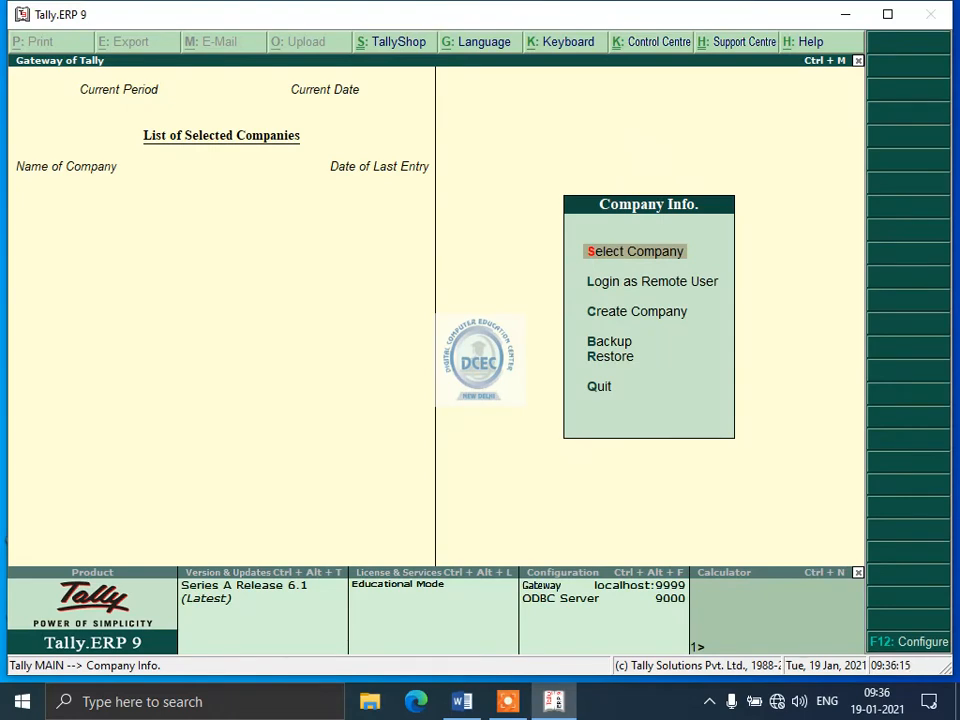
key("Down")
key("Down")
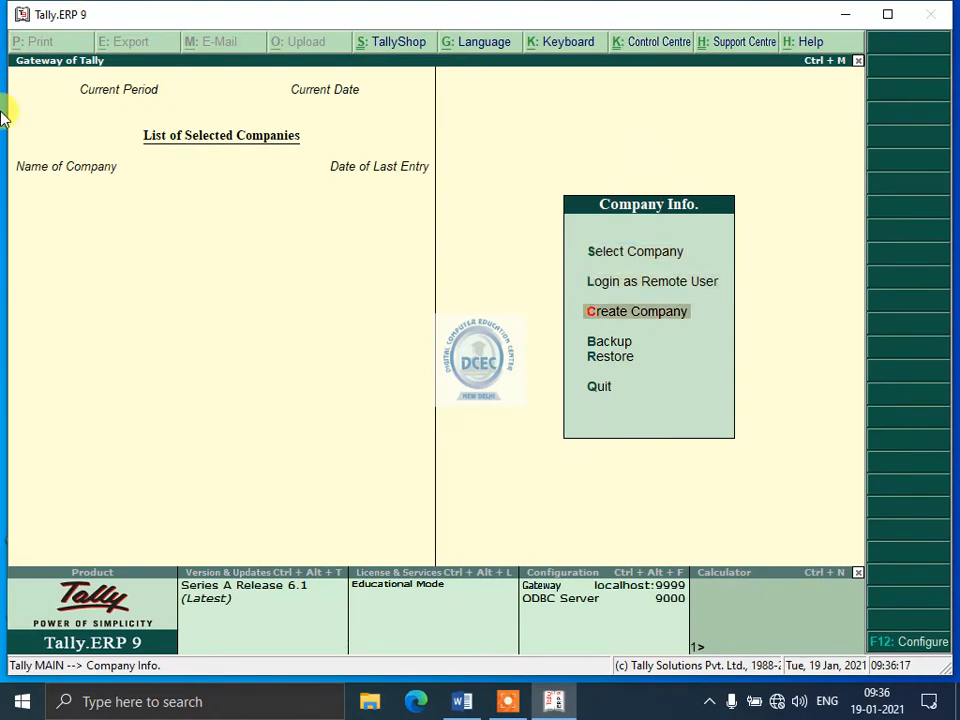
key("Up")
key("Up")
key("Down")
key("Down")
key("Up")
key("Down")
key("Down")
key("Up")
key("Return")
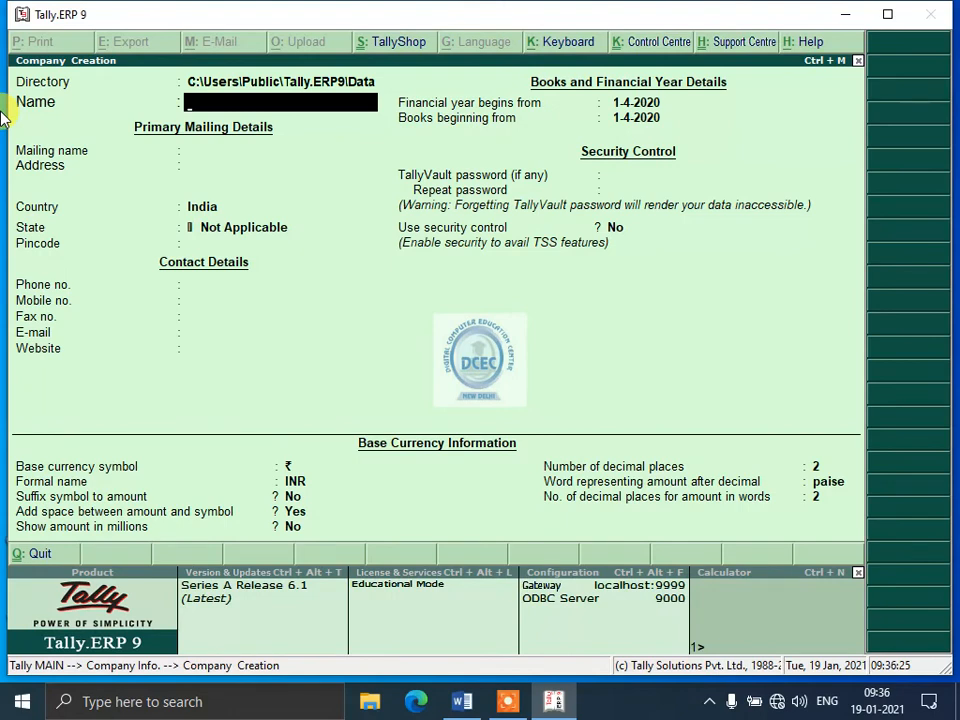
key("Escape")
Select the company DCEC PVT LTD to load it again.
key("Up")
key("Up")
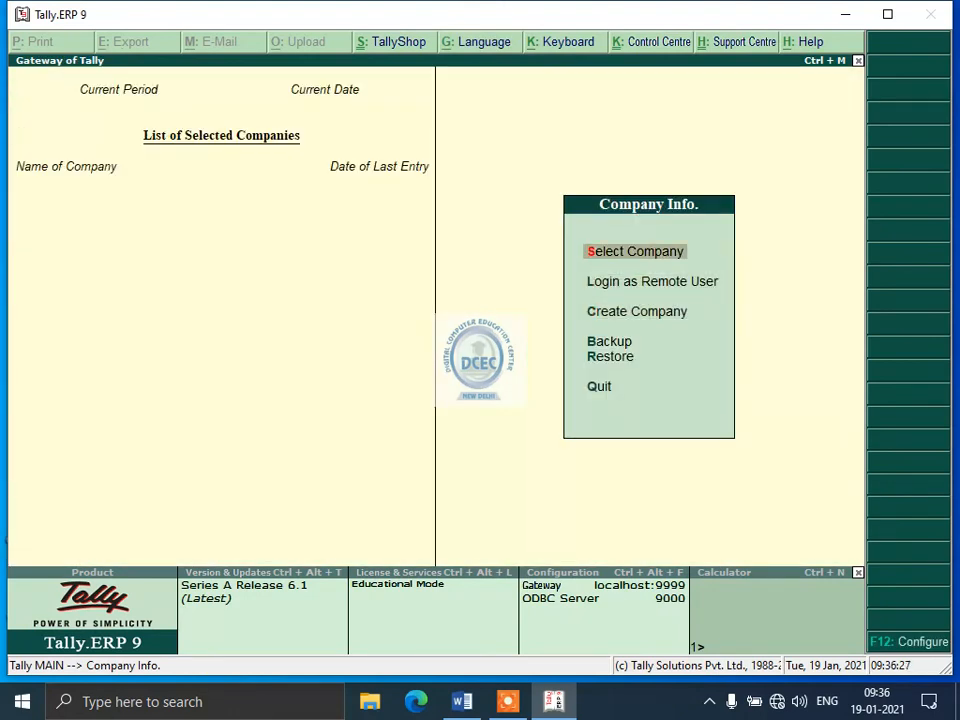
key("Return")
key("Return")
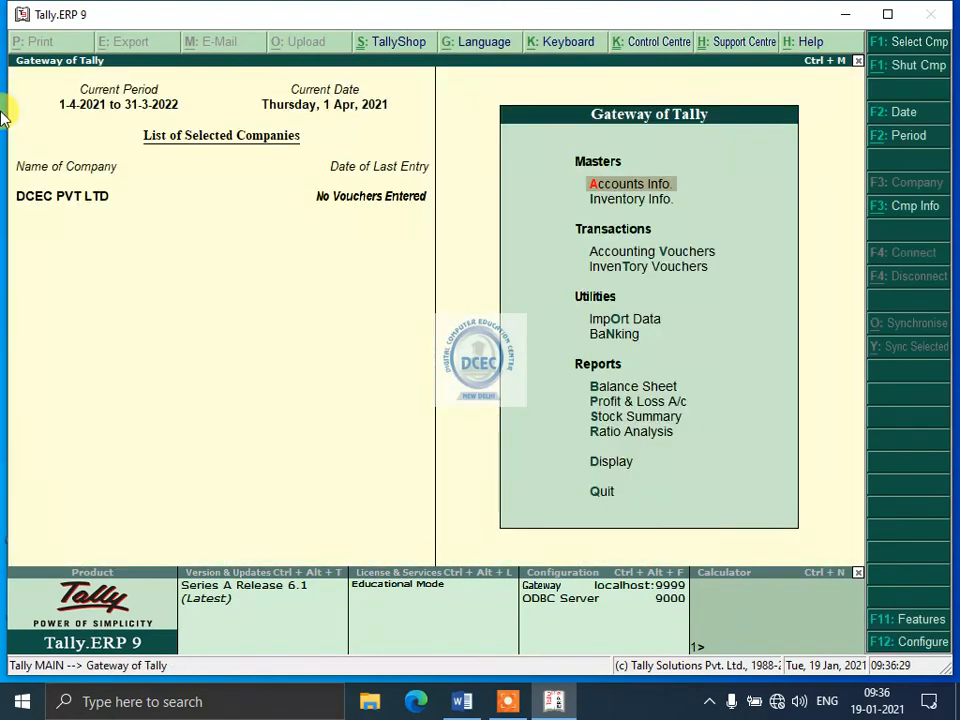
Examine the list of companies available for selection and return to the Gateway of Tally.
key("alt+F3")
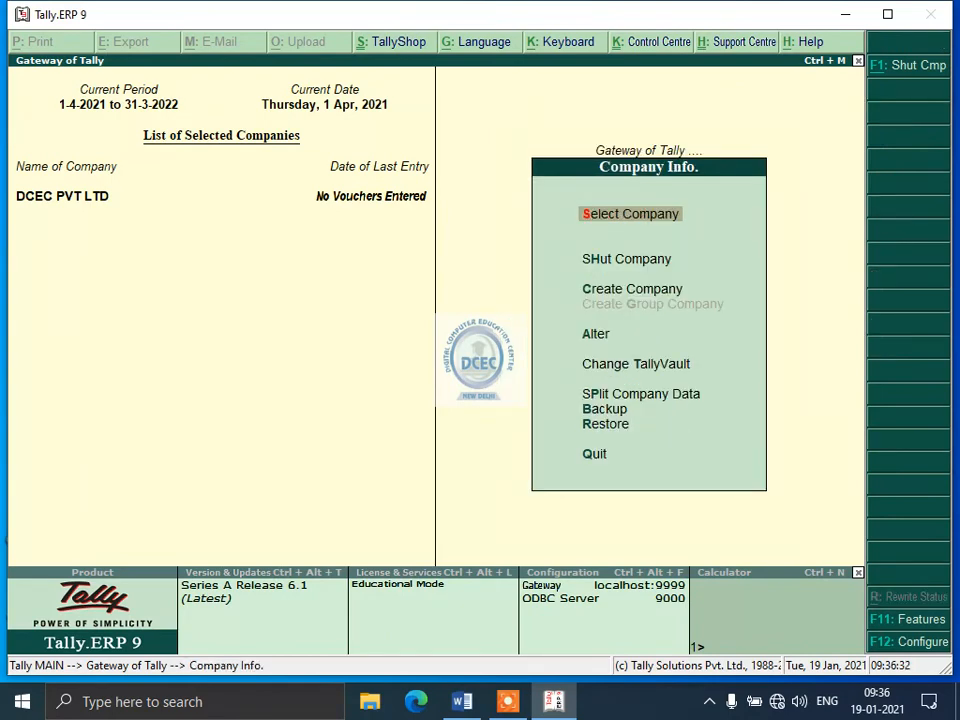
key("Return")
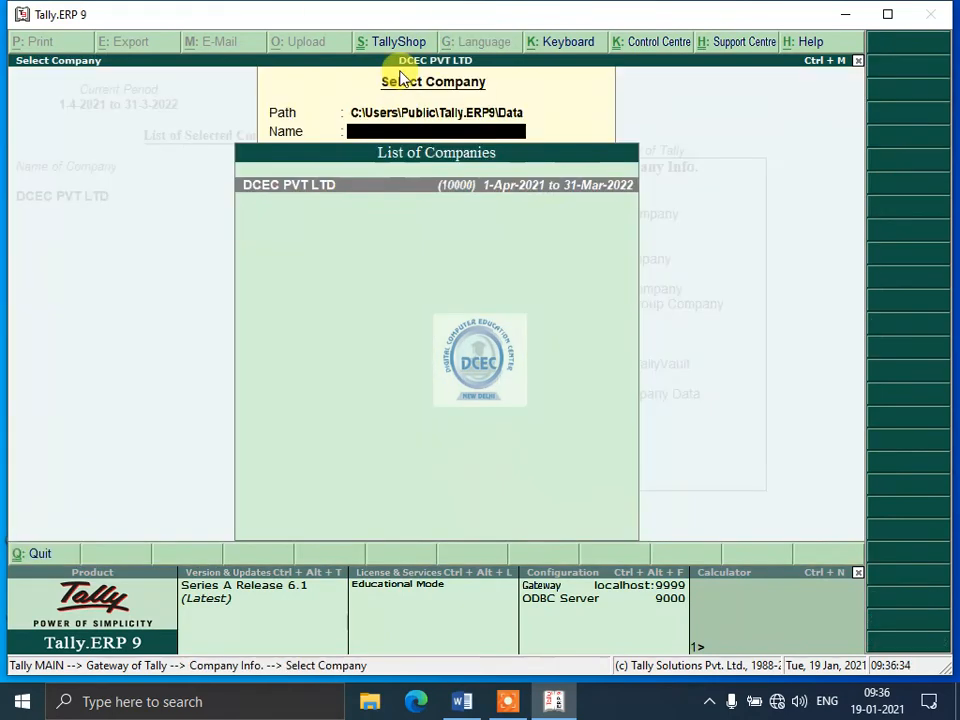
left_click(306, 205)
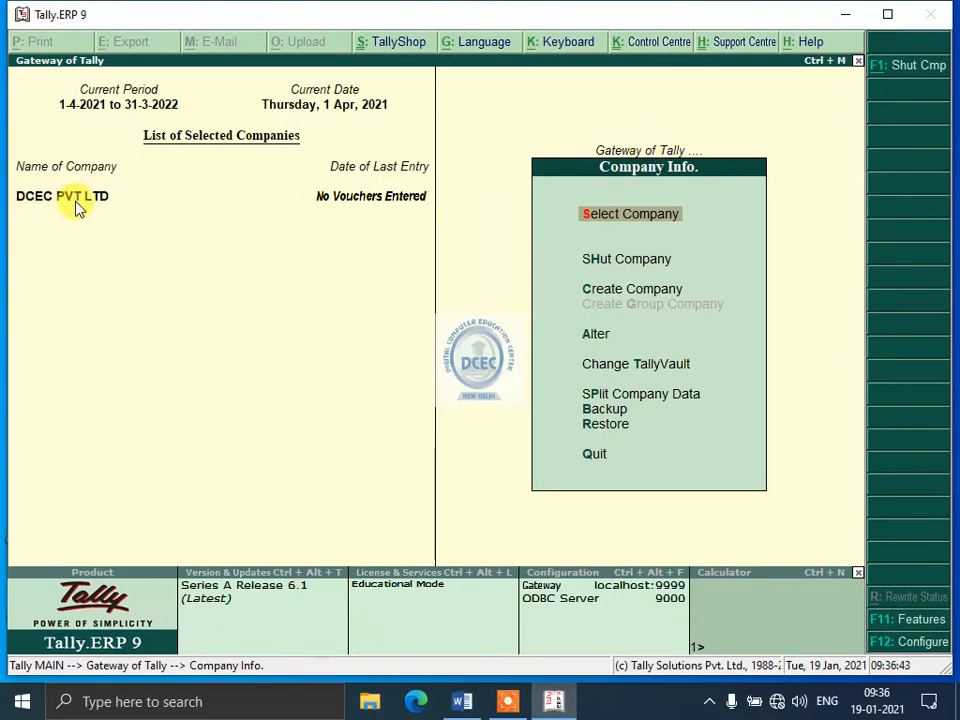
key("Escape")
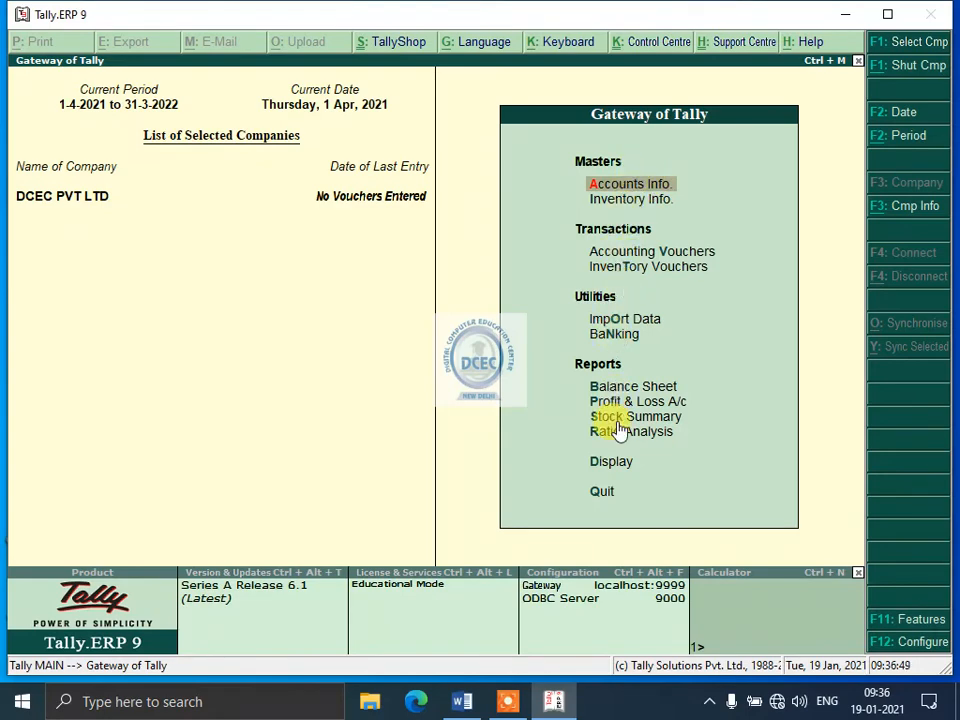
Open the company DCEC PVT LTD for alteration from the Company Info options.
key("alt+F3")
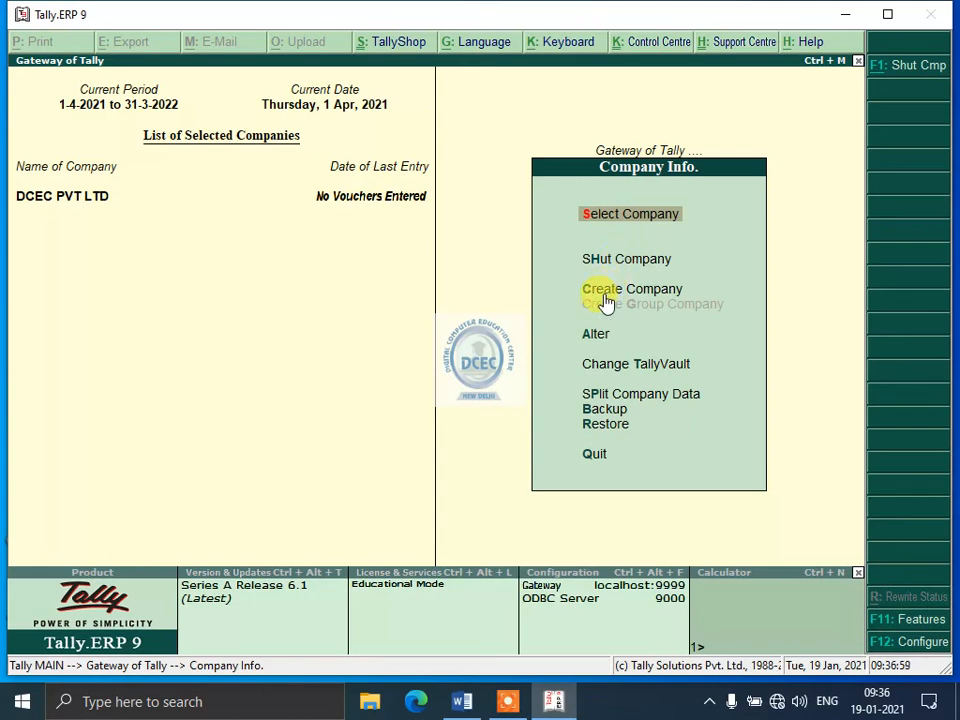
key("Down")
key("Down")
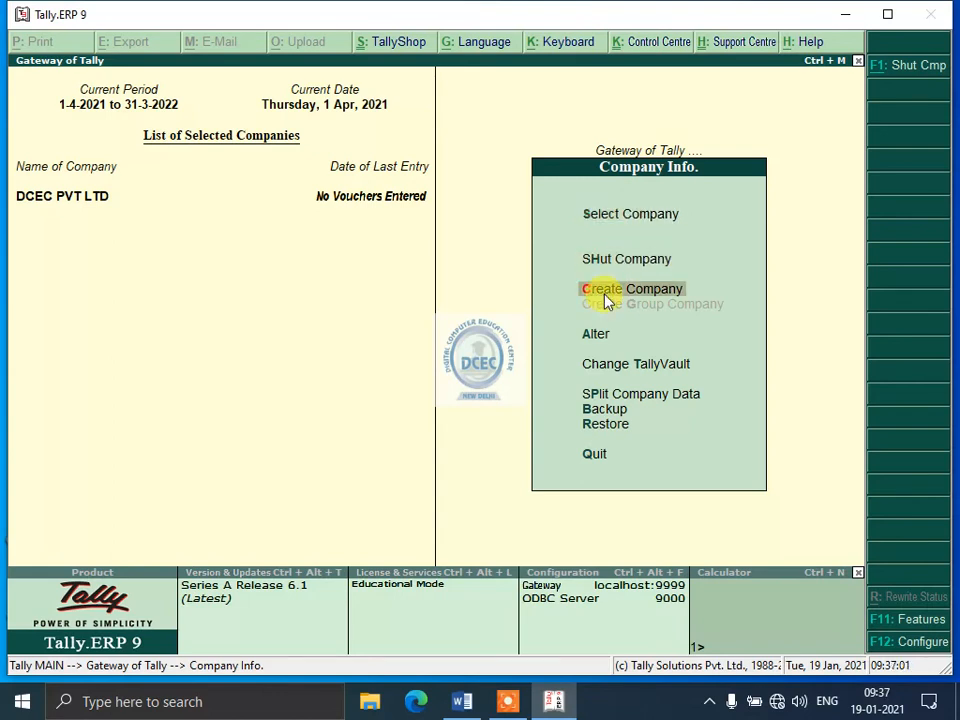
key("Down")
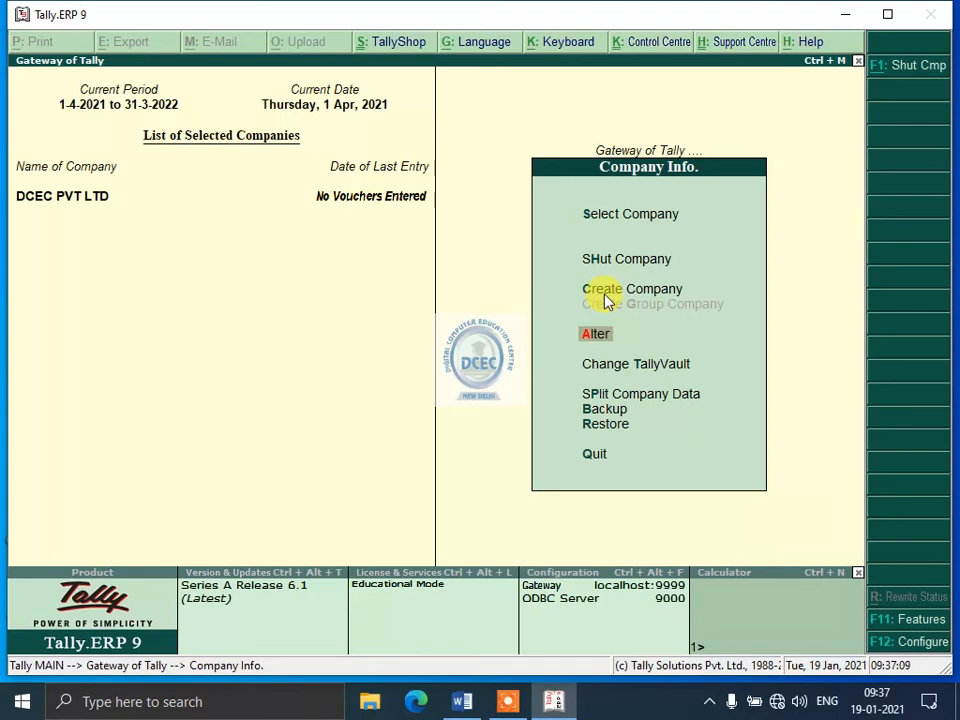
key("Return")
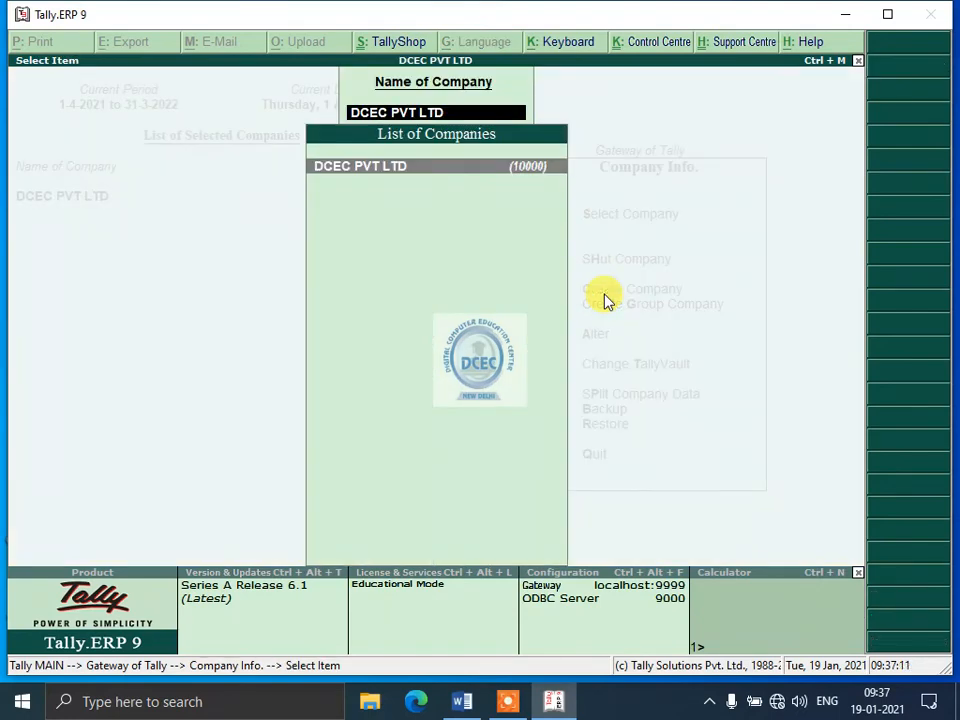
key("Return")
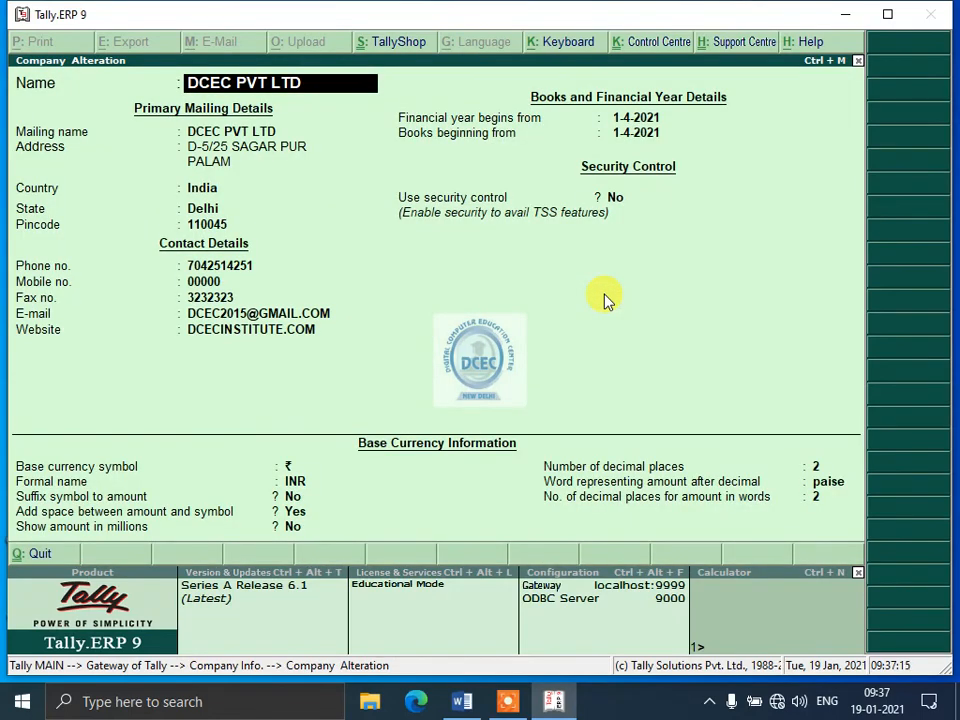
Rename the company as DCEC AND COMPANY in the Company Alteration form.
key("BackSpace")
key("BackSpace")
key("BackSpace")
key("BackSpace")
key("BackSpace")
key("BackSpace")
key("BackSpace")
key("BackSpace")
type("AND COMPNAY")
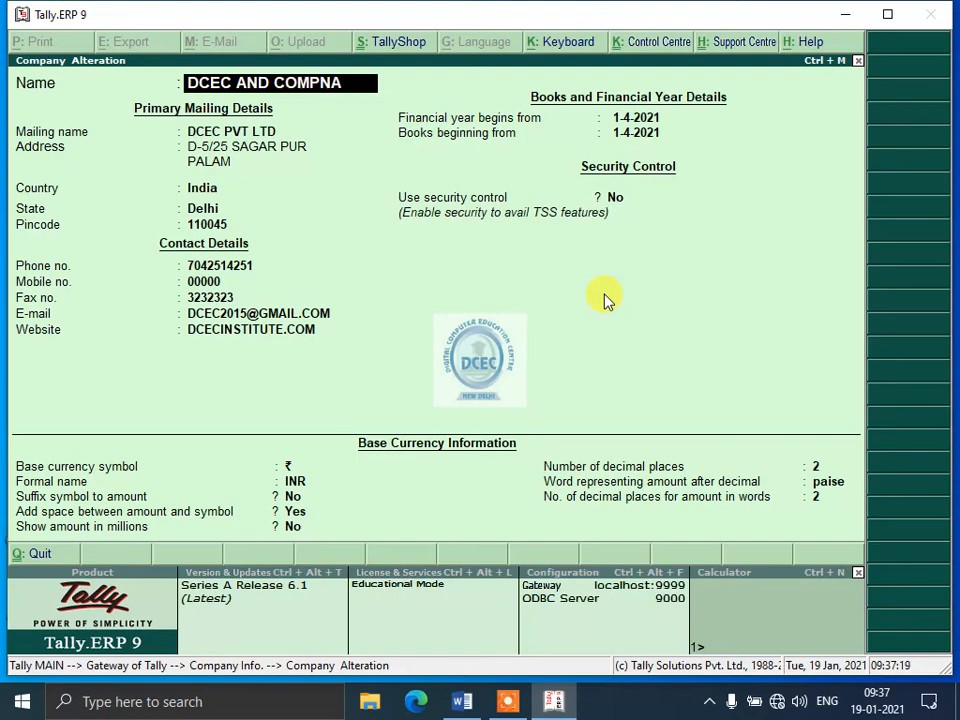
key("BackSpace")
key("BackSpace")
key("BackSpace")
type("NAY")
key("Return")
key("Up")
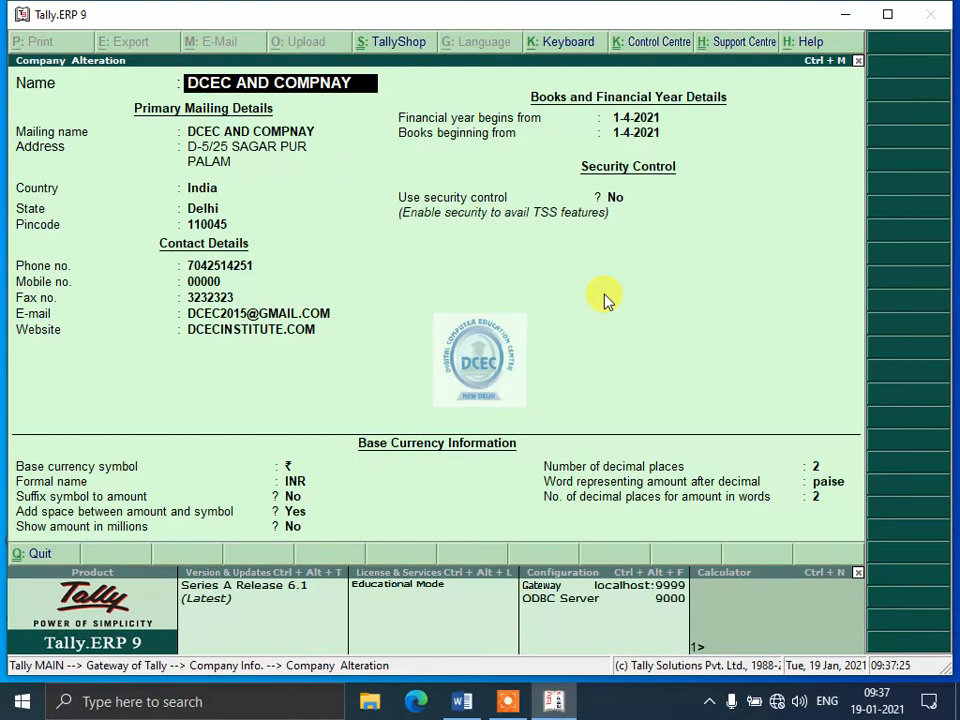
key("Left")
key("BackSpace")
key("BackSpace")
key("BackSpace")
key("Delete")
type("PANY")
key("Return")
Keep the remaining mailing, contact, financial year and security details and accept the company alteration.
key("Return")
key("Return")
key("Return")
key("Return")
key("Return")
key("Return")
key("Return")
key("Return")
key("Return")
key("Return")
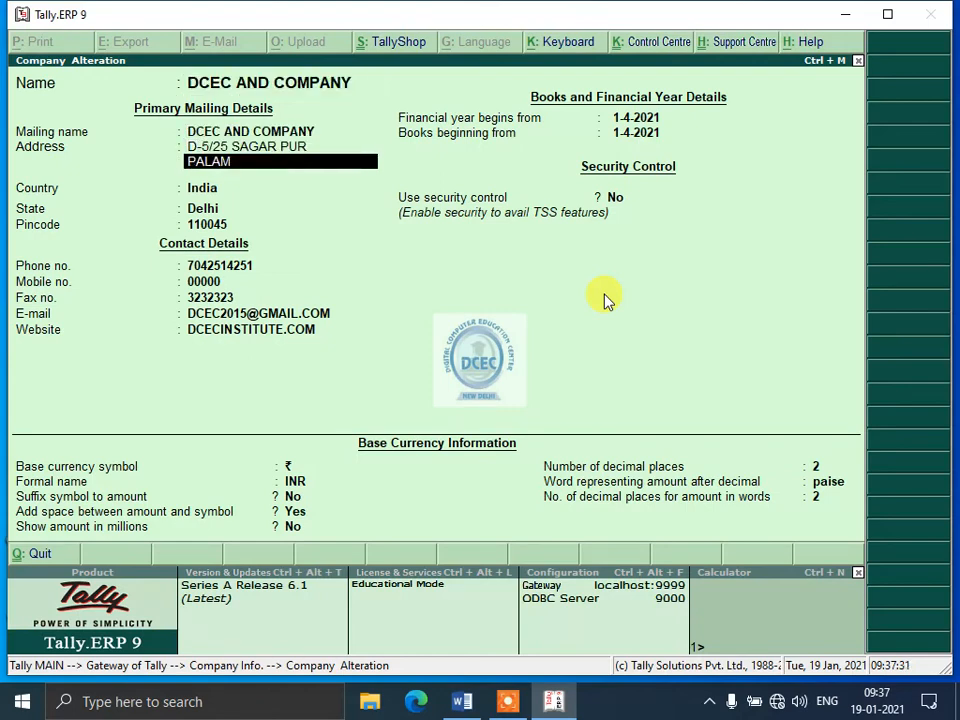
key("Return")
key("Return")
key("Return")
key("Return")
key("Return")
key("Return")
key("Return")
key("Return")
key("Return")
key("Return")
key("Return")
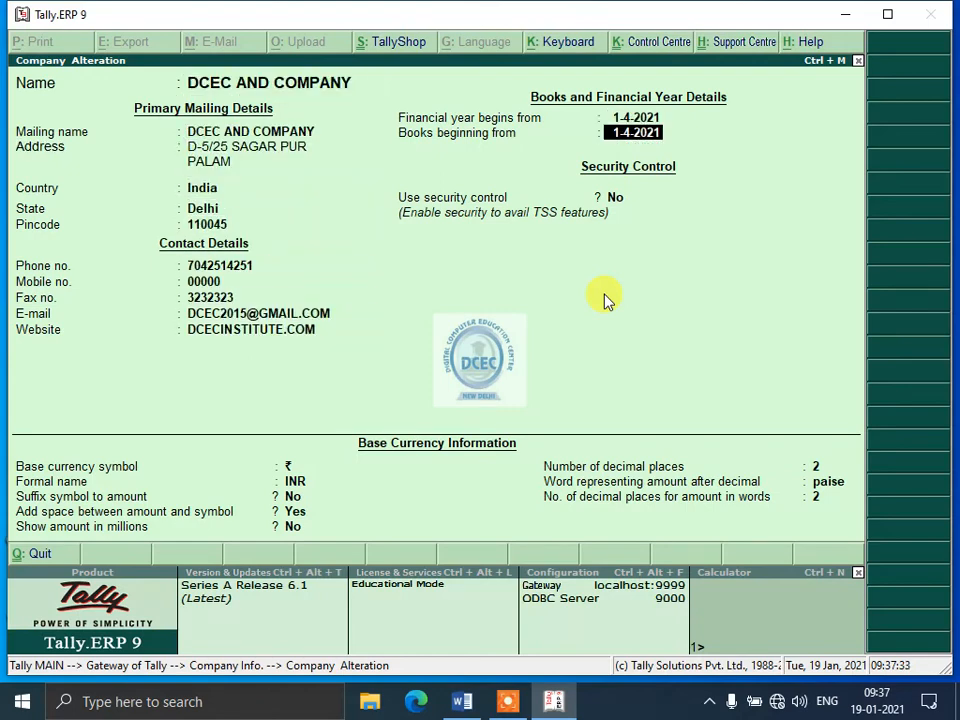
key("Return")
key("Return")
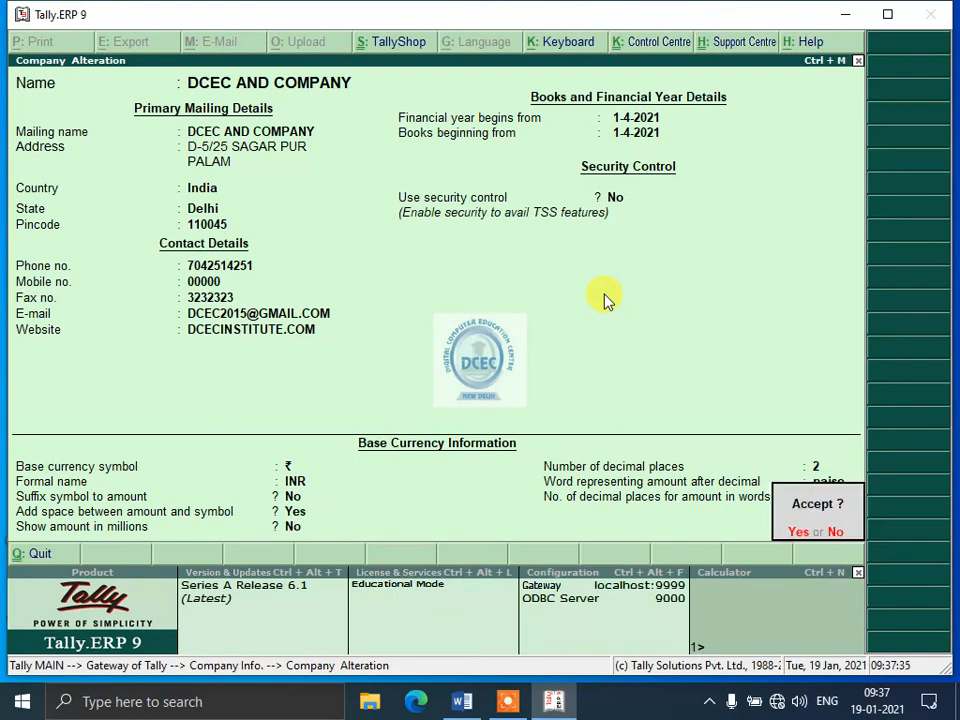
key("Return")
key("Escape")
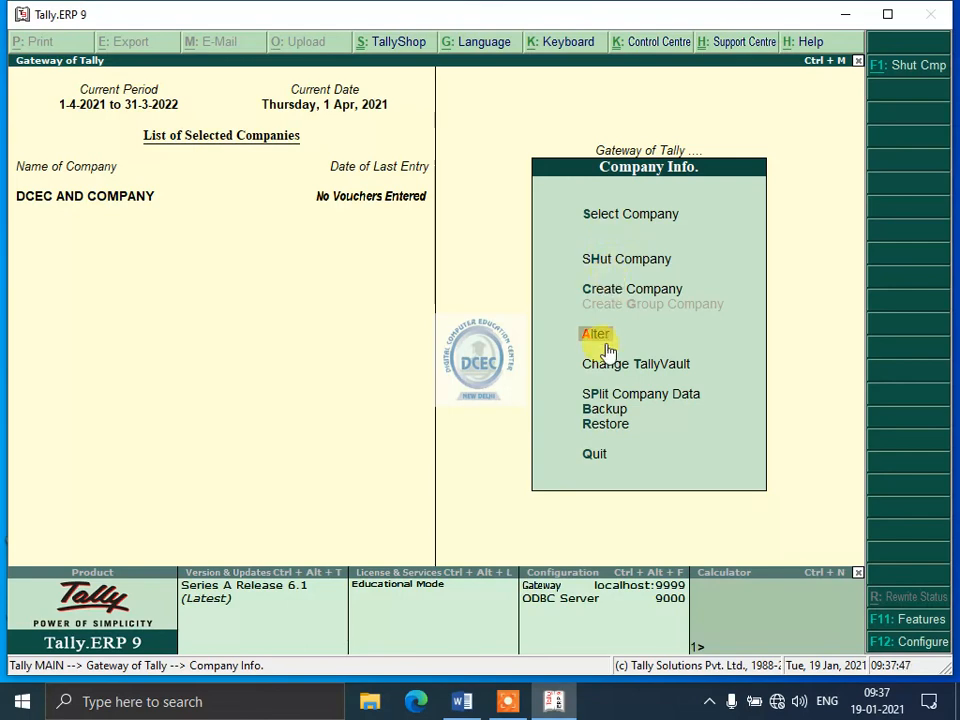
Shut the company DCEC AND COMPANY through the Company Info options.
key("Escape")
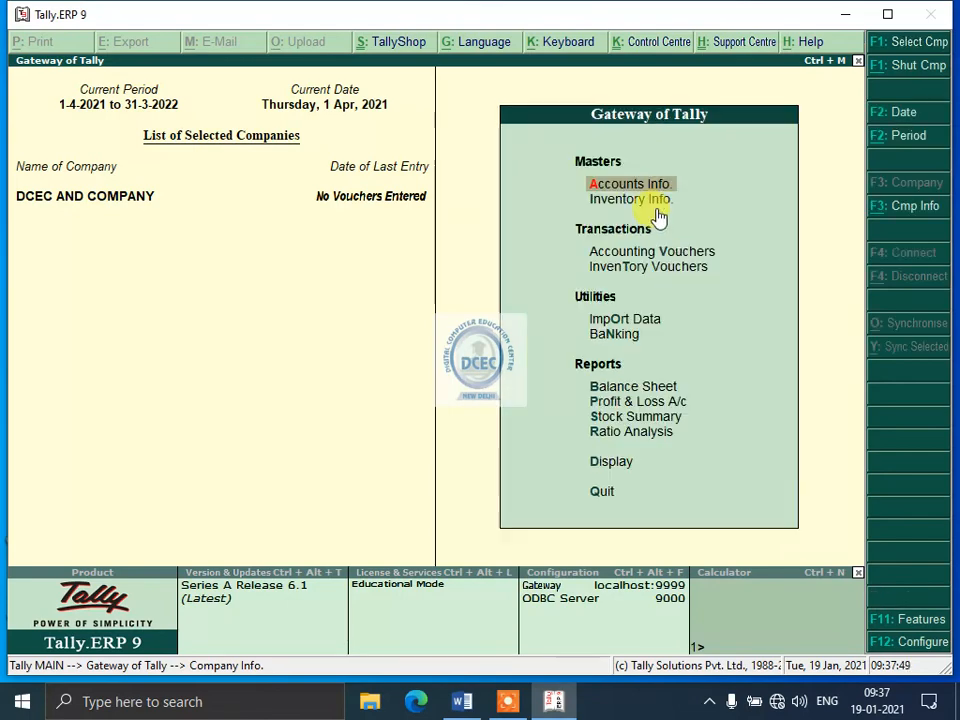
key("alt+F3")
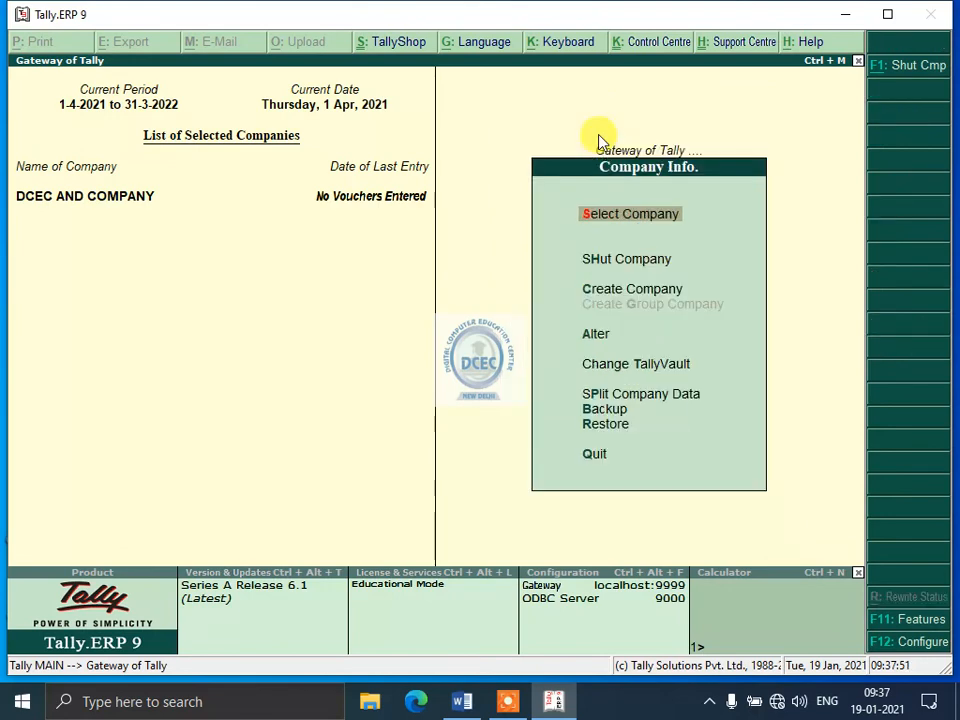
key("Down")
key("Return")
key("Return")
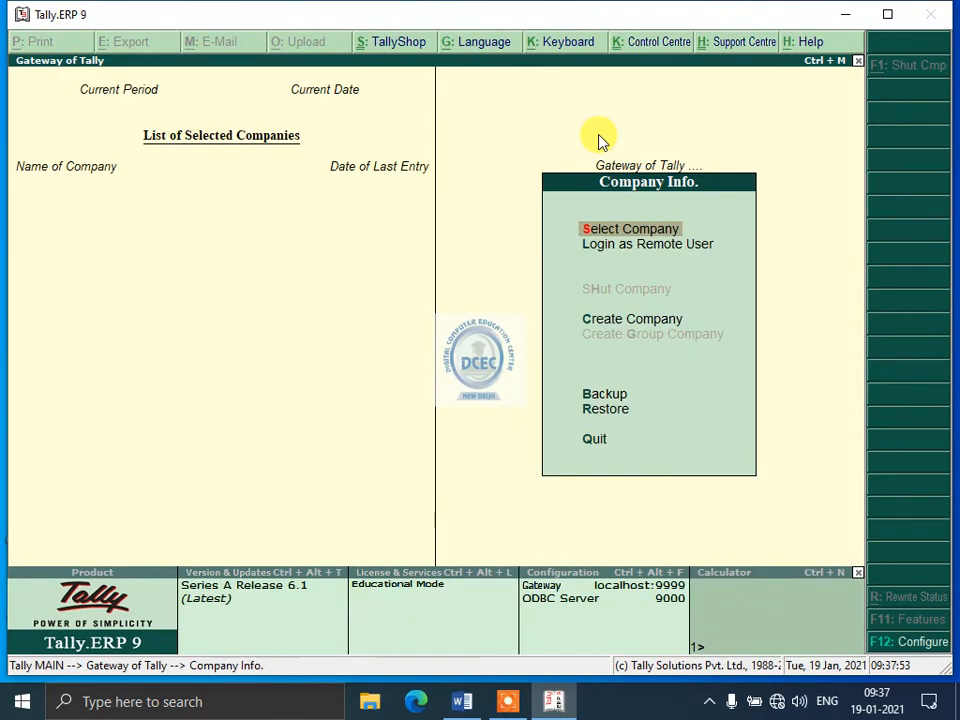